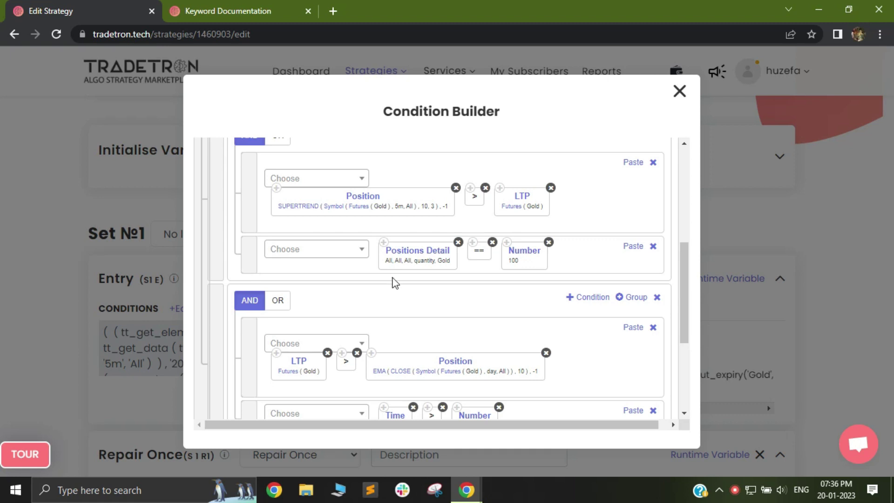
Examine the SMA, Supertrend, EMA and Time condition groups of the Set 1 Entry, and close the Condition Builder
scroll(438, 325, down, 3)
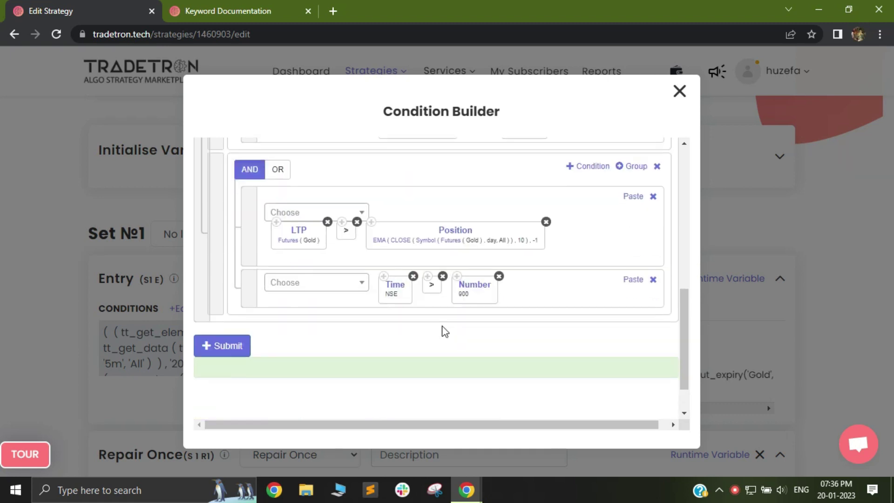
scroll(452, 361, up, 3)
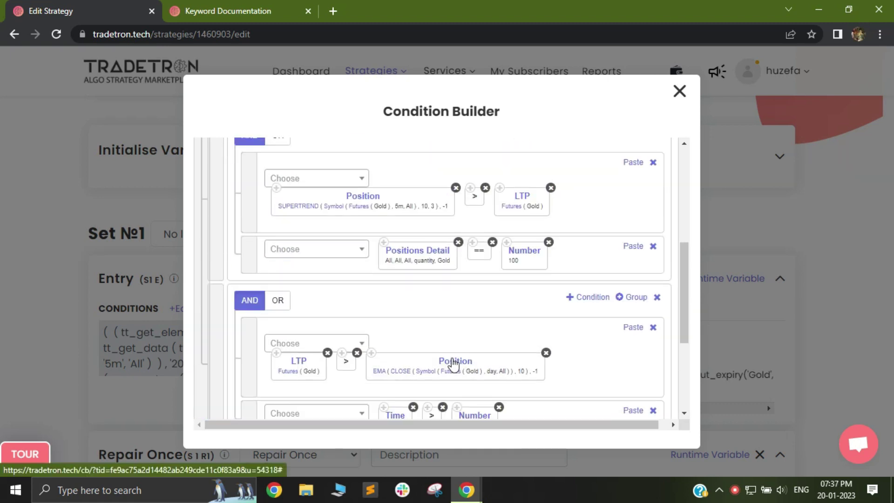
scroll(457, 362, up, 3)
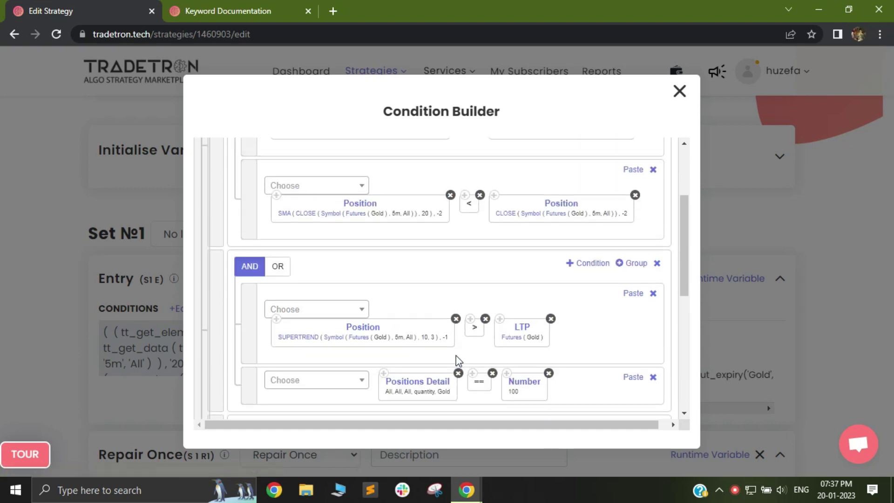
scroll(489, 275, up, 2)
scroll(489, 275, up, 1)
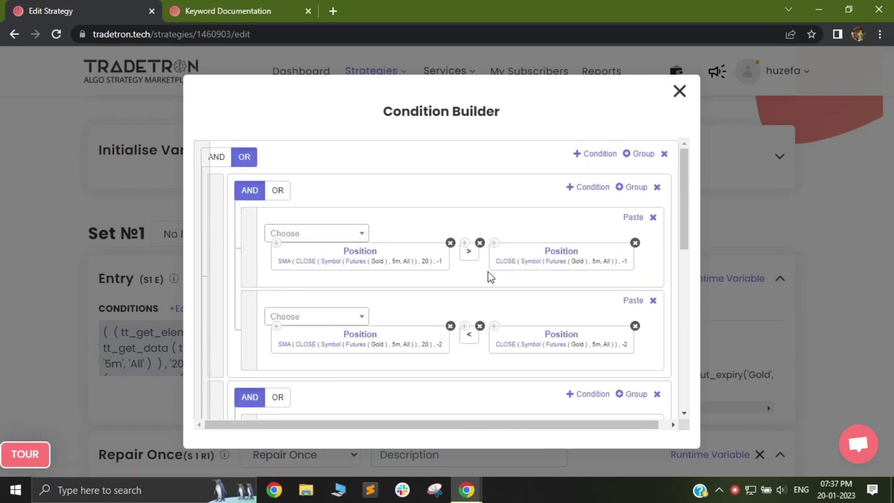
click(680, 90)
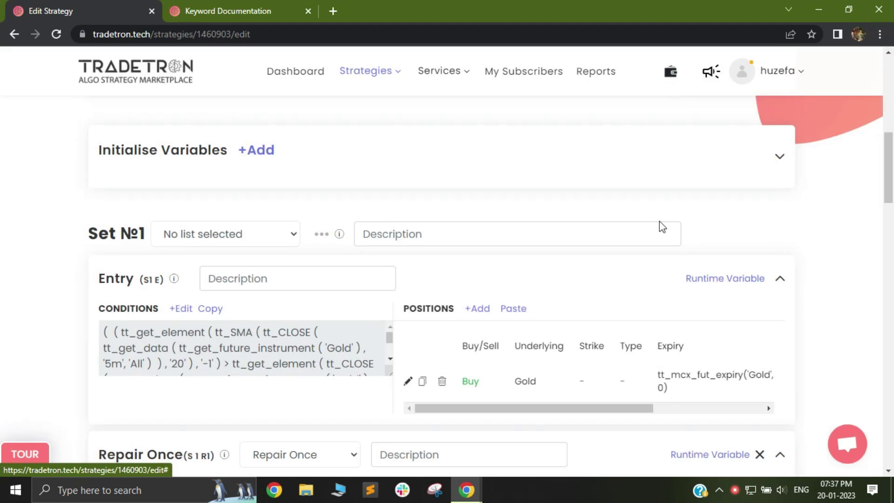
Review the strategy's repair, universal exit and advanced settings, and save the Copy of Pie strategy
scroll(606, 275, down, 2)
scroll(572, 310, down, 1)
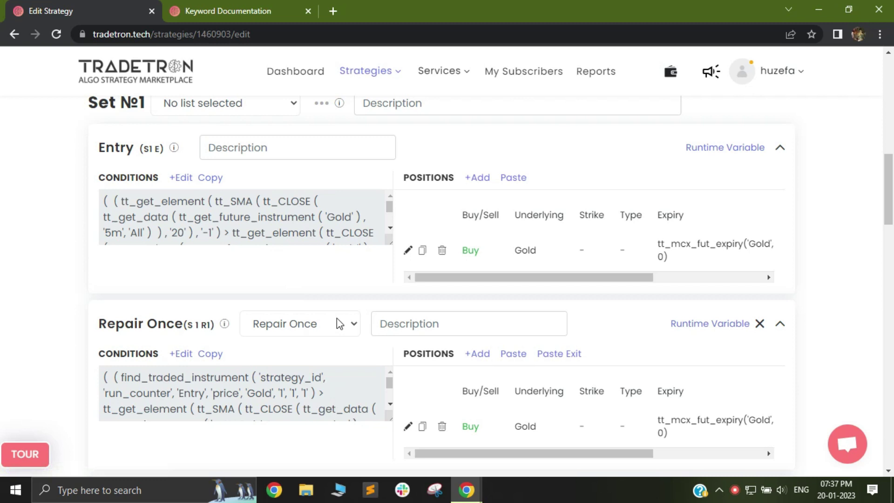
scroll(339, 321, down, 1)
scroll(385, 293, down, 10)
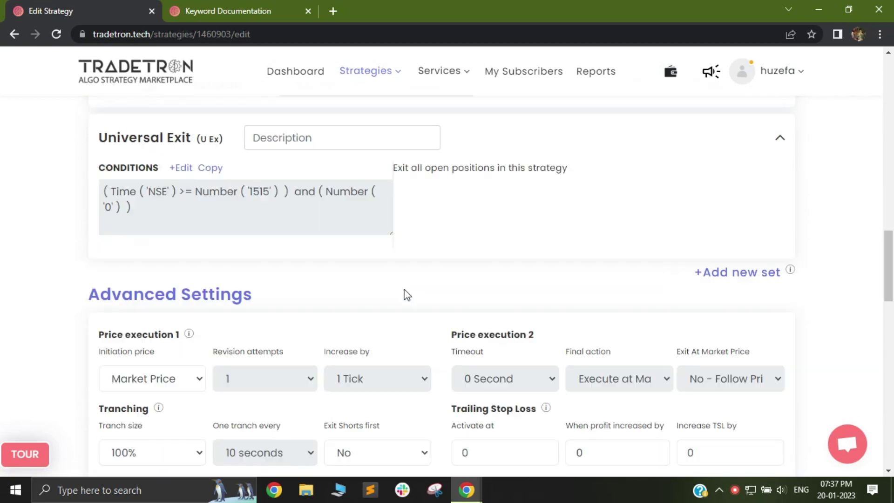
scroll(414, 335, up, 1)
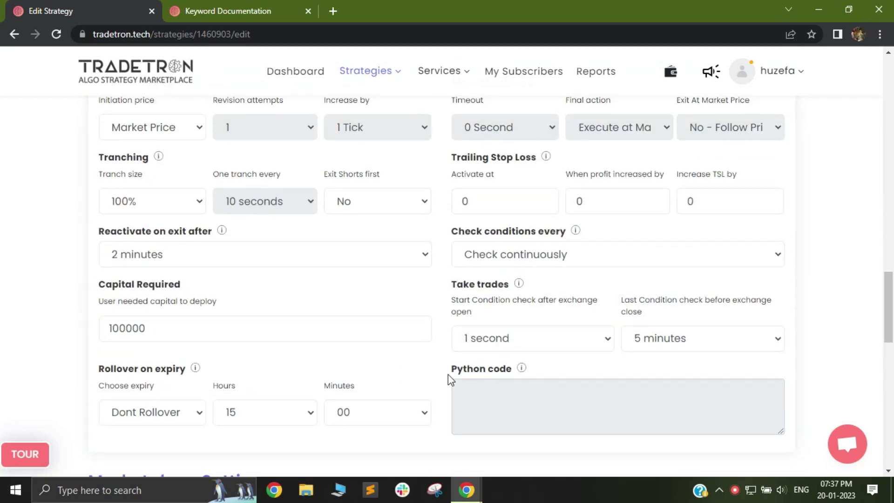
scroll(451, 371, down, 5)
scroll(453, 378, down, 4)
click(439, 329)
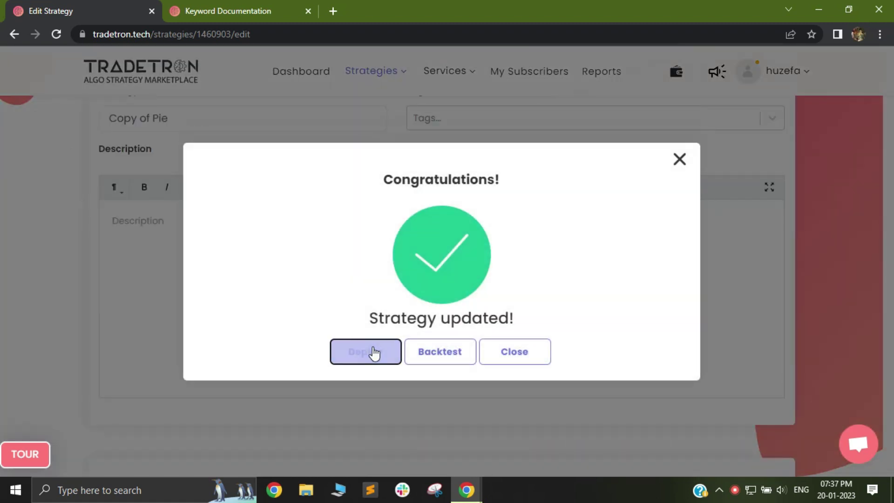
Deploy the Copy of Pie strategy with multiplier 1x, Paper Trading execution and TT Paper Trading as the MCX broker
click(372, 348)
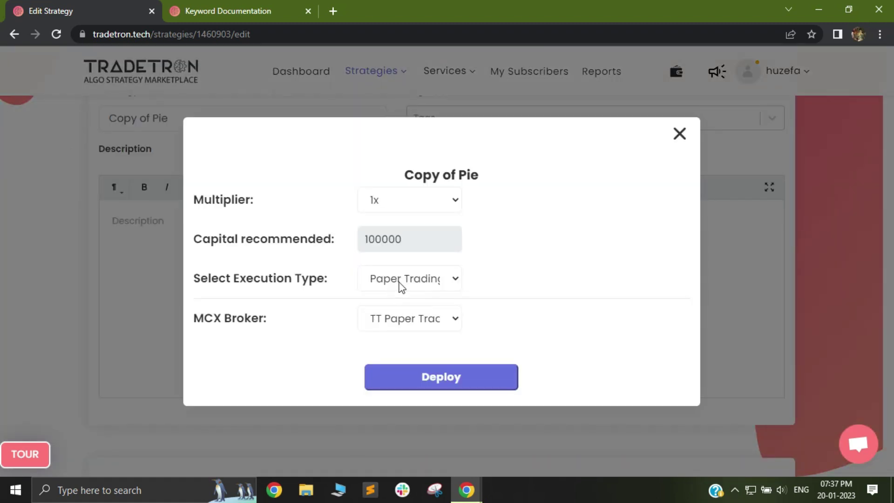
click(421, 384)
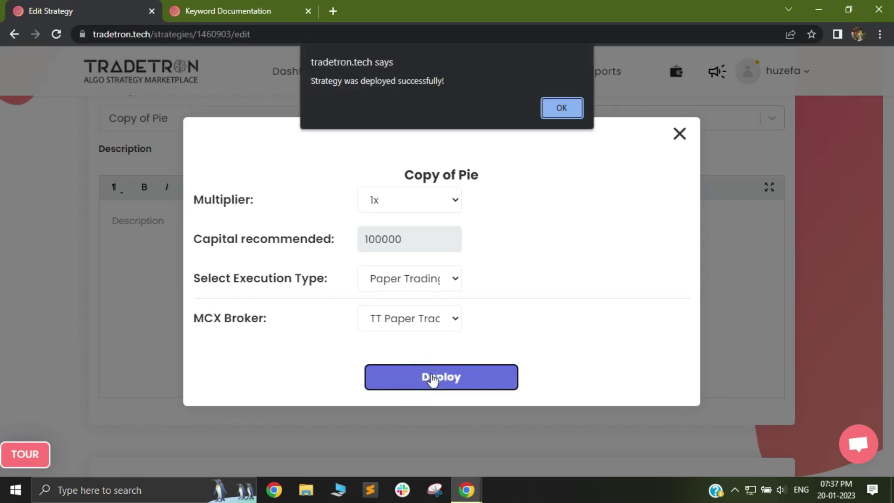
click(561, 108)
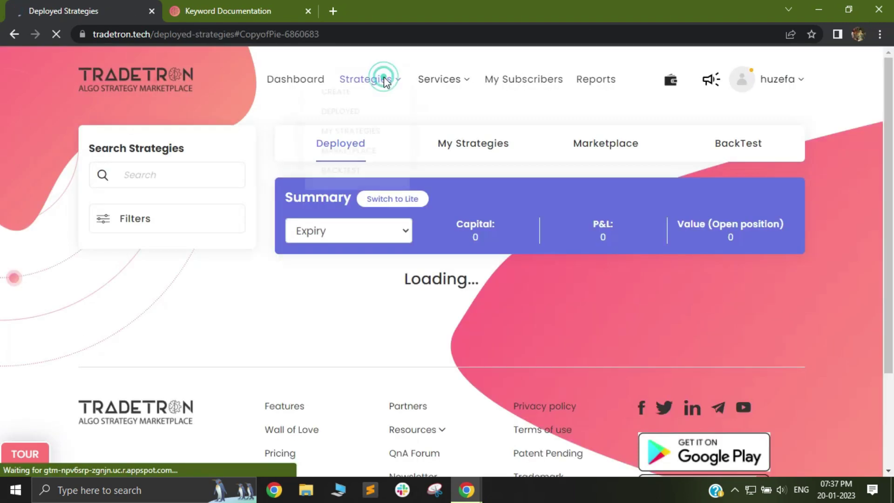
View the position details of the gold futures instrument in the deployed Copy of Pie strategy, and close them
mouse_move(386, 79)
click(341, 134)
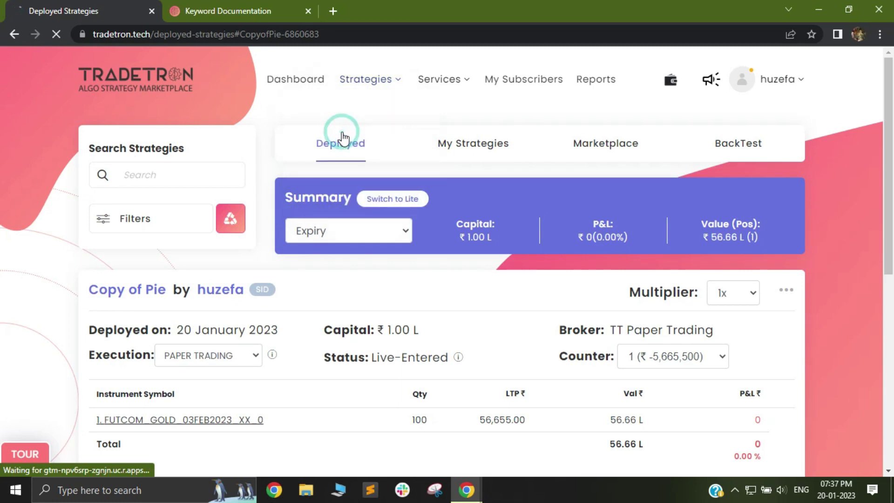
scroll(403, 305, down, 3)
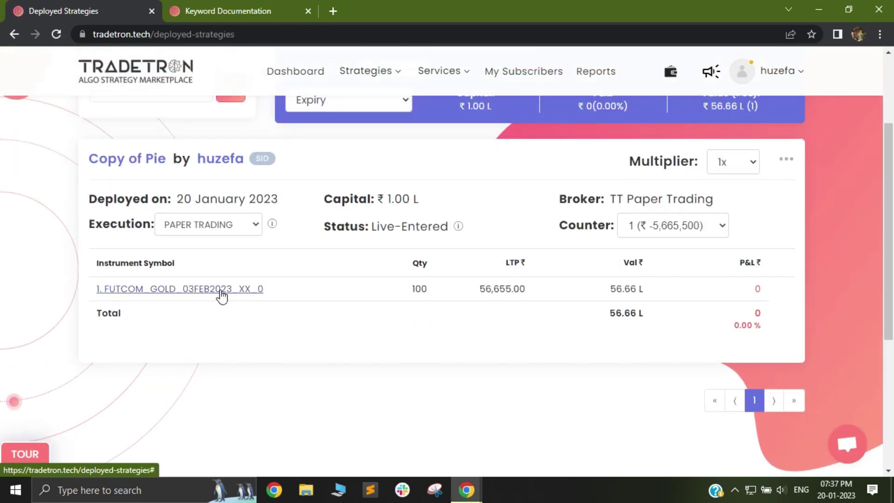
click(222, 293)
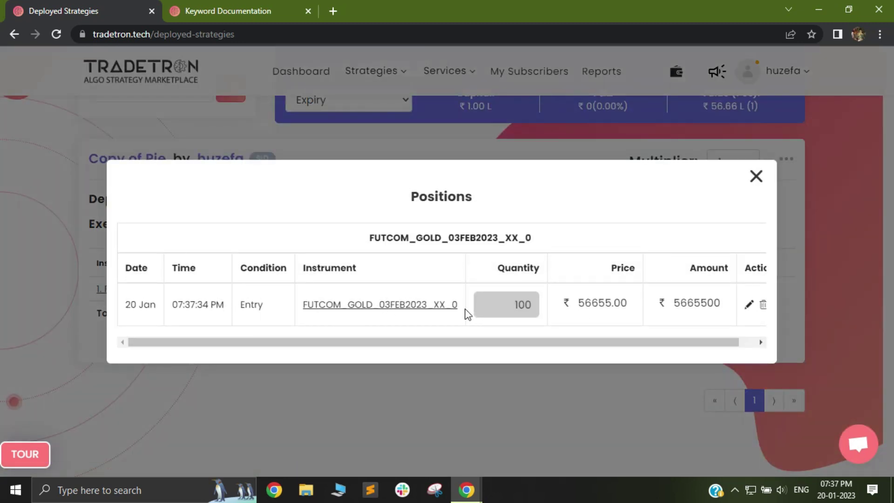
click(756, 177)
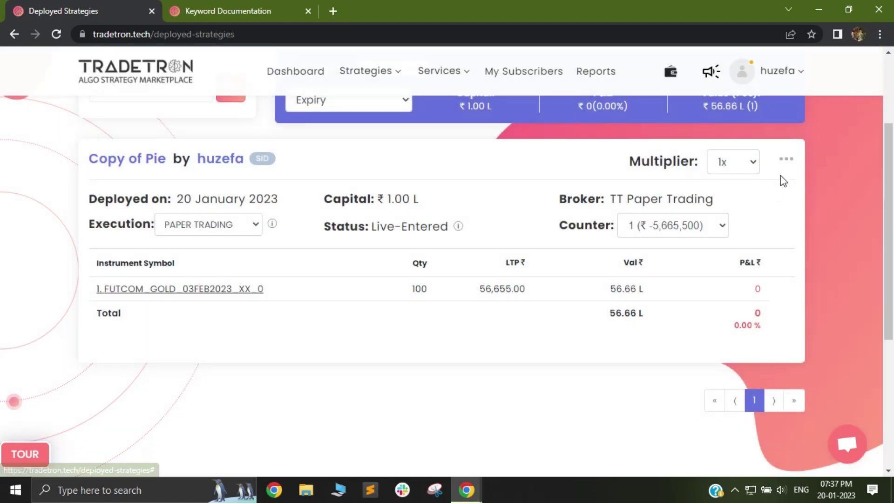
Examine the notification log of the deployed Copy of Pie strategy for the logged condition values, and close it
click(786, 161)
scroll(706, 237, down, 2)
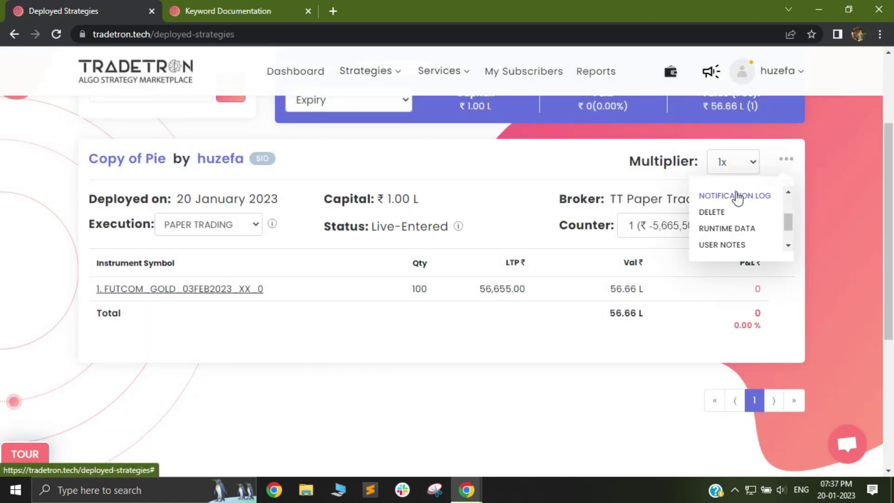
click(737, 197)
scroll(484, 302, down, 10)
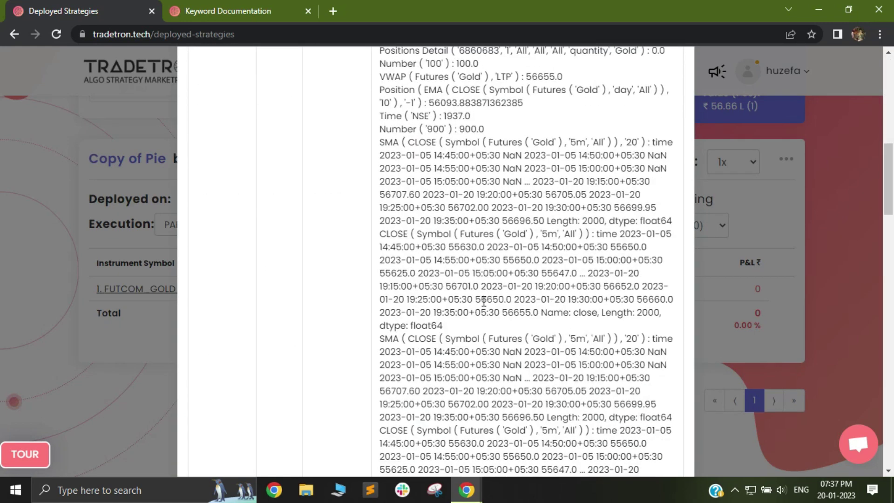
scroll(484, 302, down, 10)
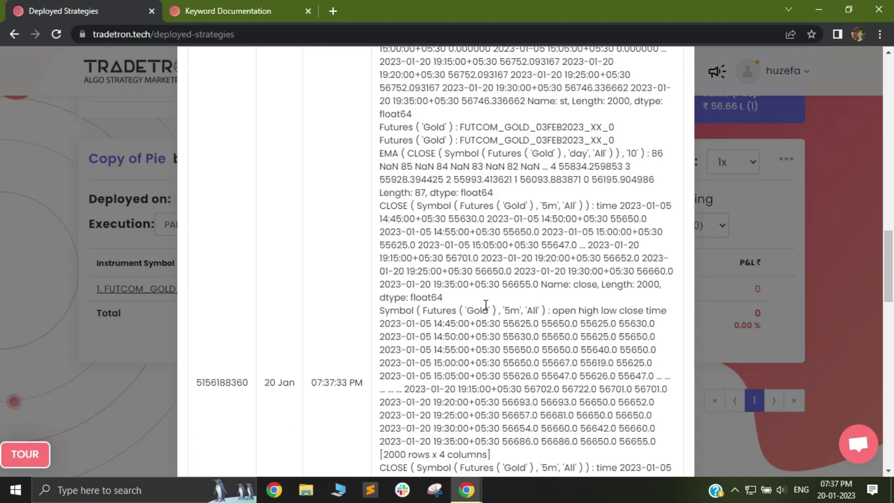
scroll(486, 305, down, 10)
scroll(486, 305, up, 10)
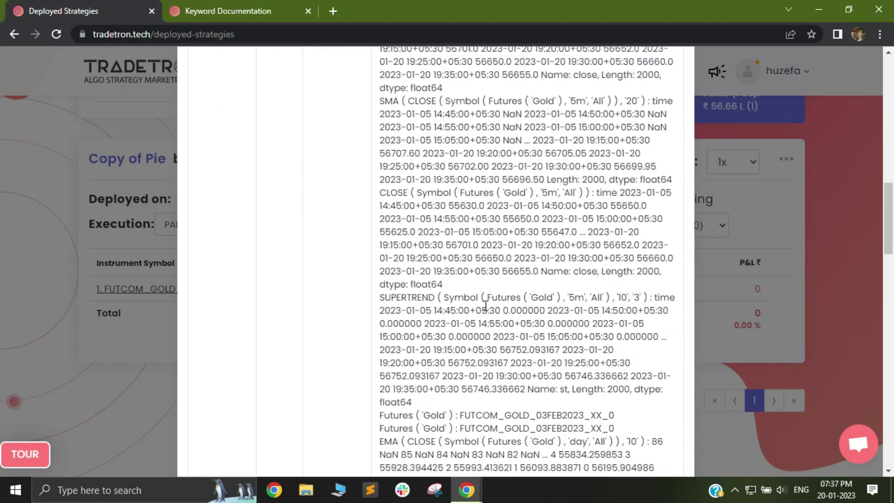
scroll(485, 306, up, 15)
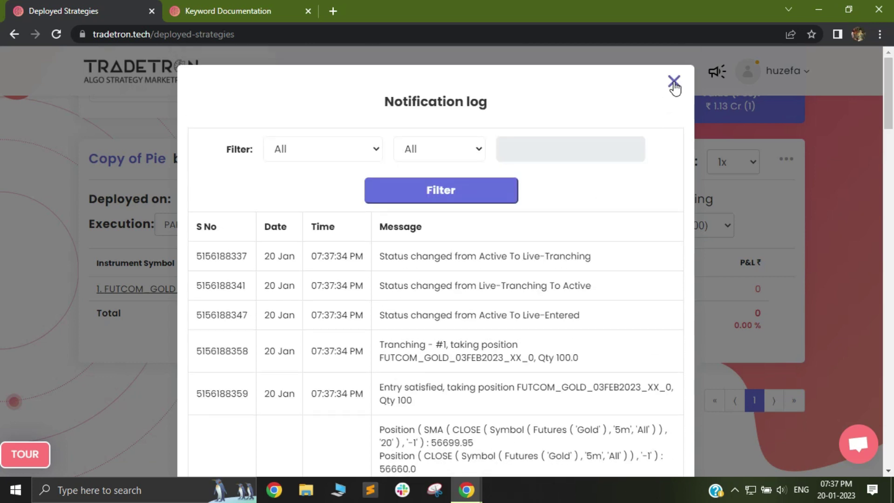
click(674, 83)
Open the Copy of Pie strategy for editing in a new tab and display its Entry conditions in the Condition Builder
right_click(788, 162)
click(712, 225)
click(713, 225)
click(769, 186)
click(786, 159)
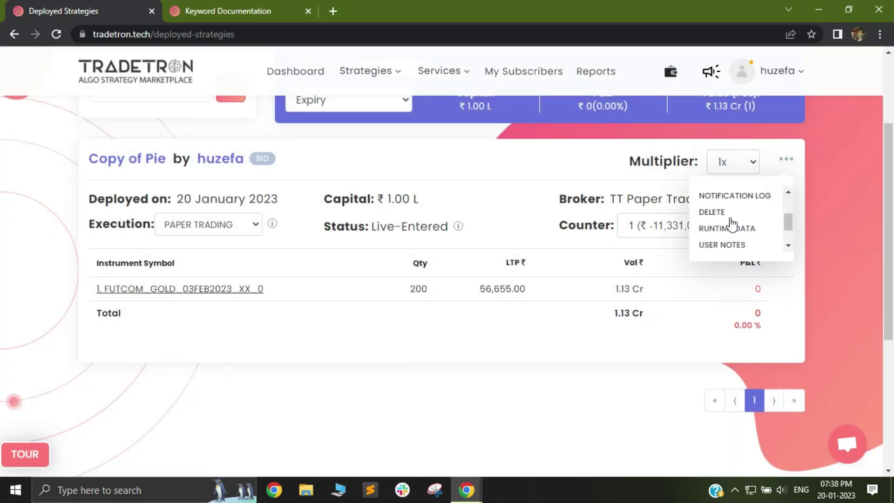
scroll(731, 224, down, 1)
right_click(734, 229)
click(735, 231)
key(ctrl+Tab)
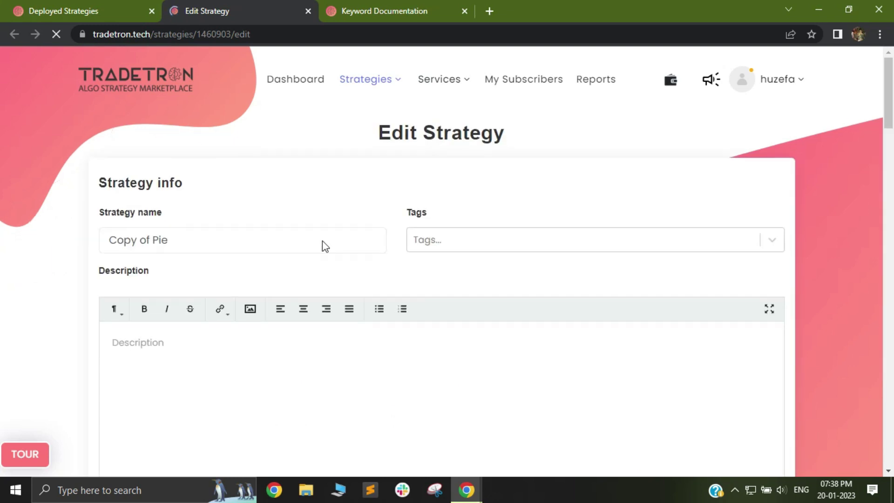
scroll(322, 243, down, 8)
click(180, 373)
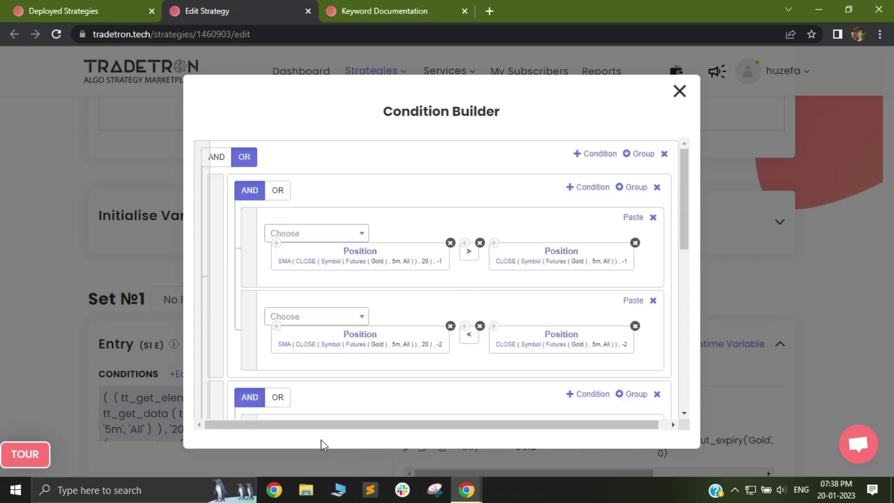
Return to the deployed strategies, reopen the notification log and copy the full message listing the evaluated condition values
click(98, 6)
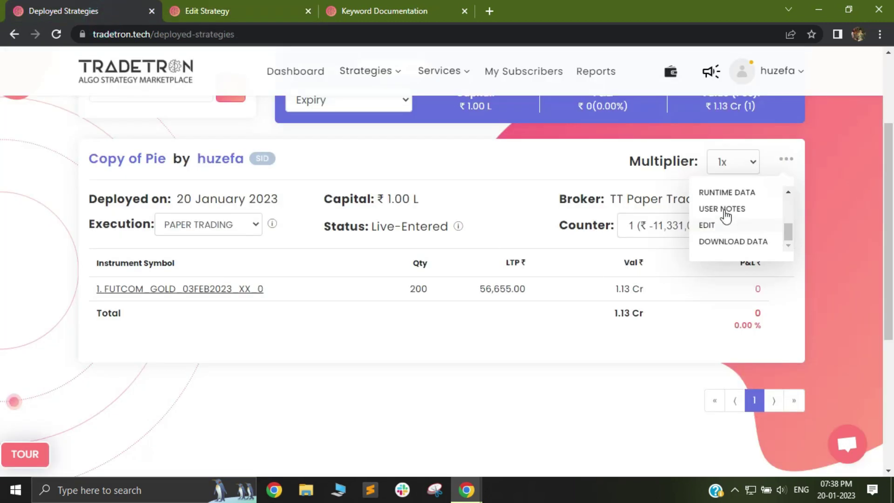
scroll(726, 233, down, 3)
scroll(724, 247, up, 2)
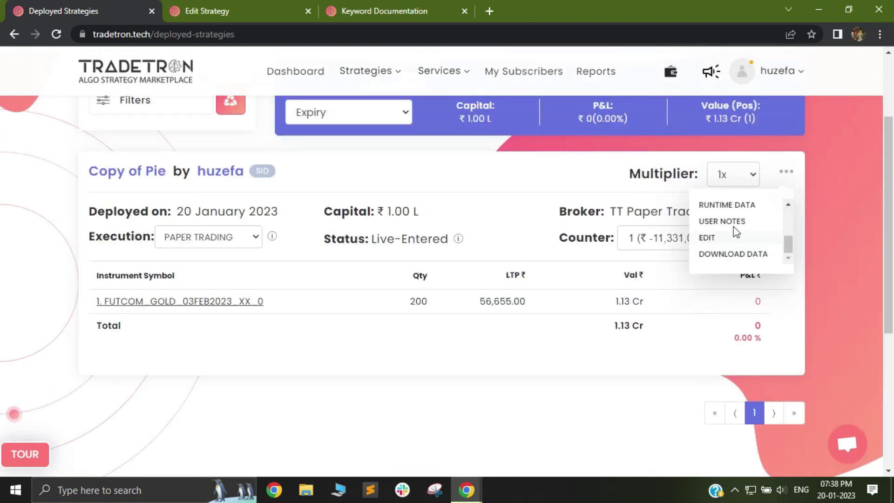
click(731, 219)
scroll(394, 281, down, 6)
drag(385, 278, 634, 397)
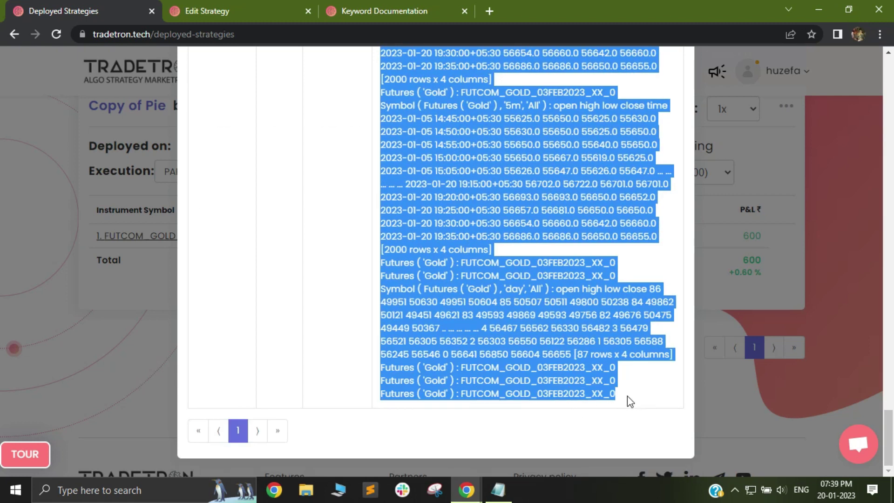
Paste the copied log message into an untitled Notepad document, maximize the window and zoom out to show the whole text
click(498, 490)
drag(308, 66, 281, 43)
click(290, 124)
key(ctrl+v)
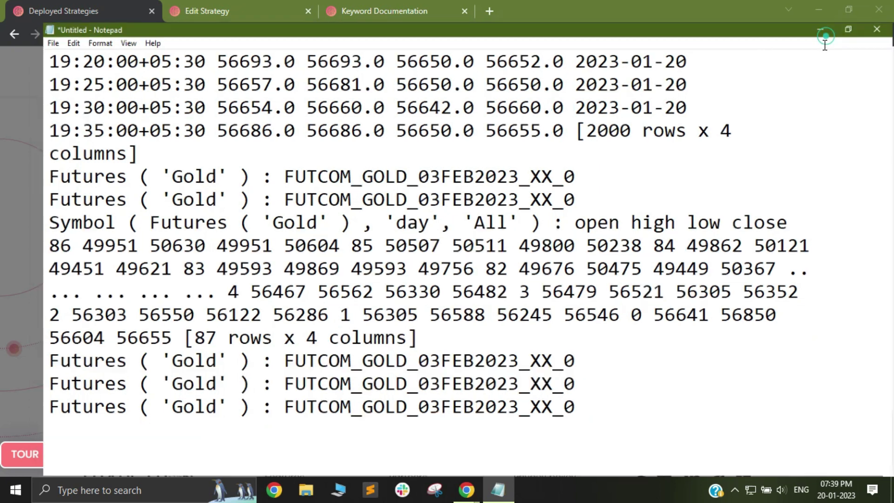
click(818, 36)
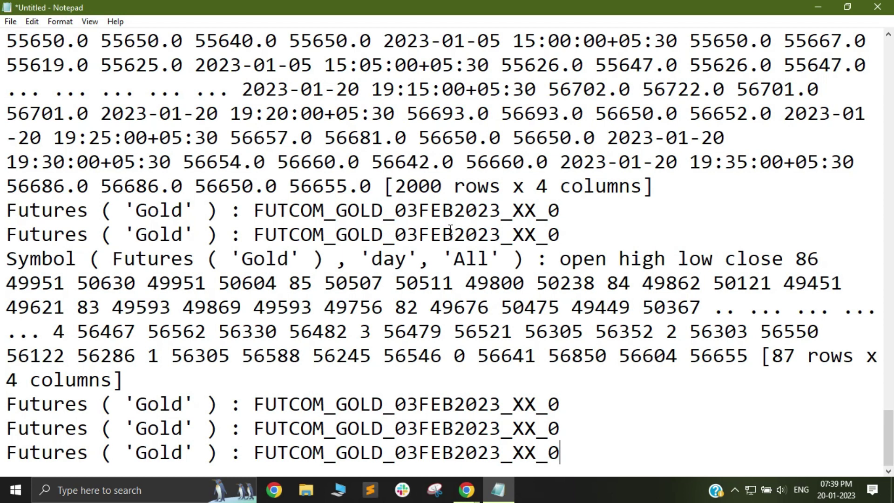
ctrl+scroll(450, 230, down, 15)
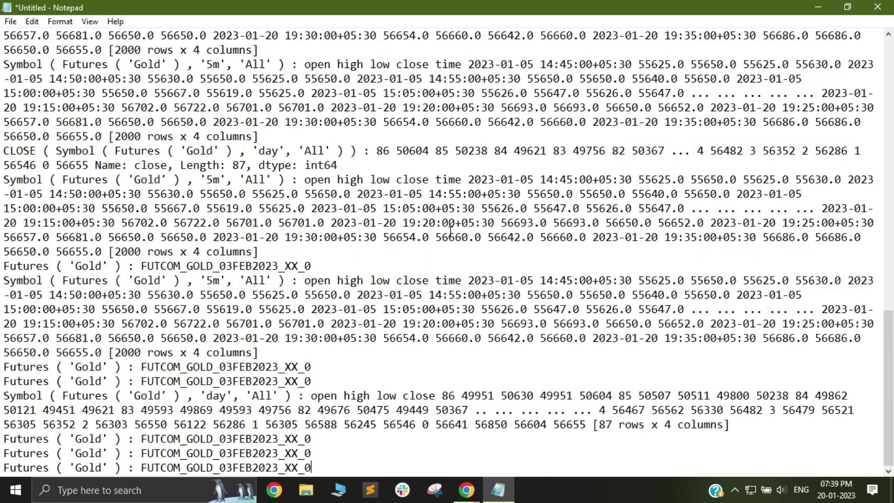
ctrl+scroll(451, 230, down, 7)
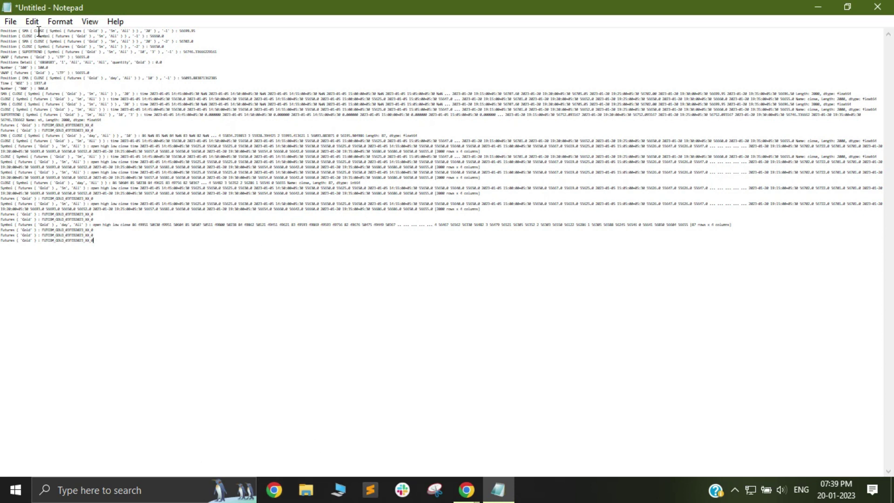
Examine the block of evaluated values from the first Position line down to the Number ( '900' ) line
drag(30, 31, 47, 90)
click(216, 85)
drag(227, 78, 6, 33)
Delete the long SMA, CLOSE and SUPERTREND time-series lines directly below the Number ( '900' ) line
drag(32, 95, 853, 120)
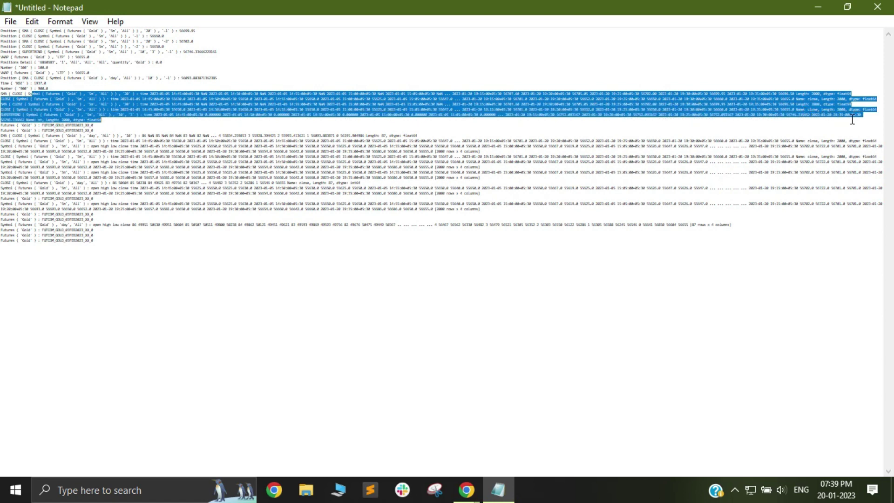
click(287, 172)
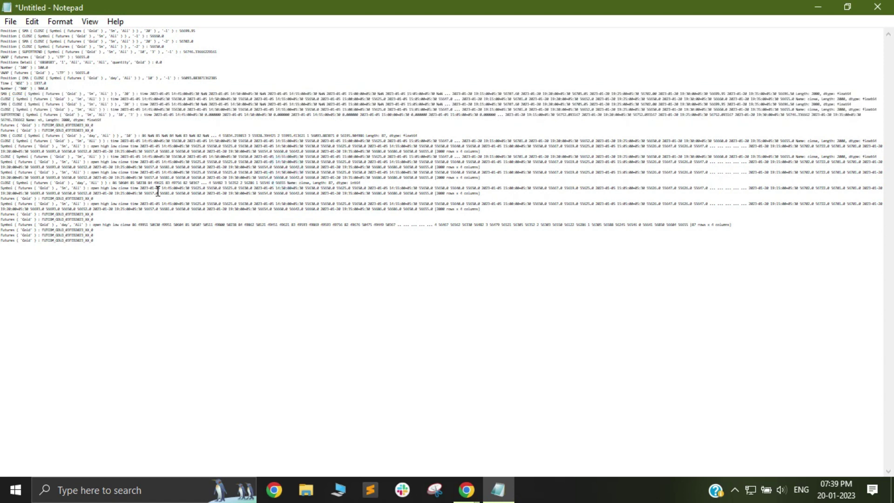
drag(2, 95, 831, 114)
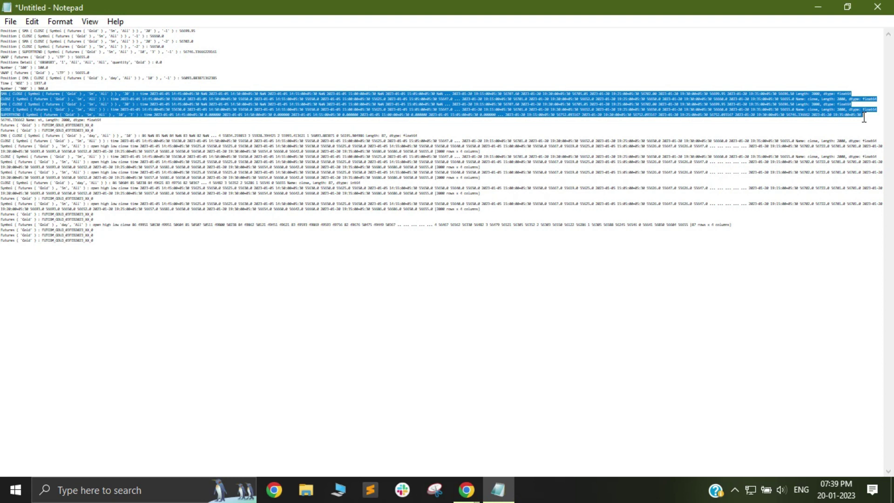
key(Delete)
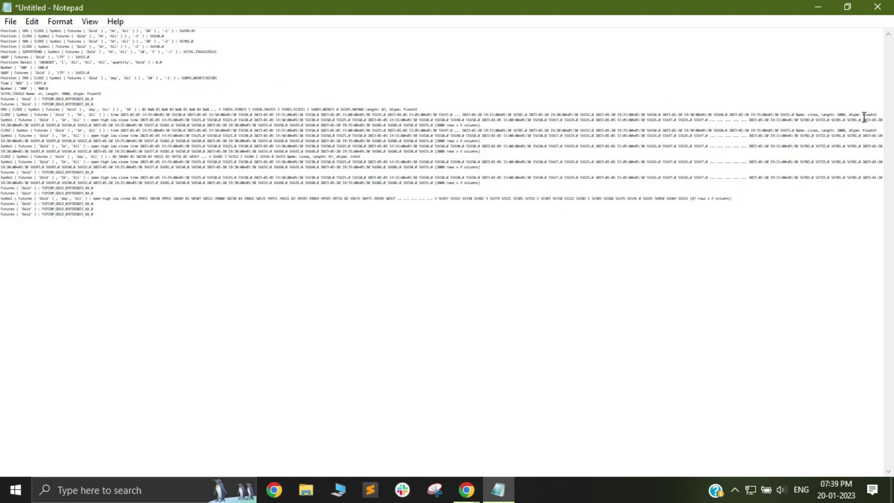
Delete the block of CLOSE, Symbol and Futures lines from below the EMA series through the first Futures line after the 'day' Symbol data
drag(2, 115, 766, 204)
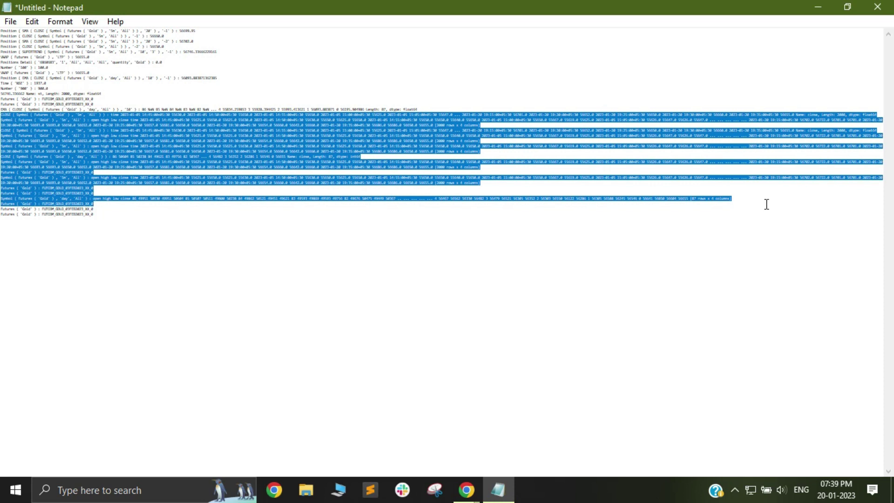
key(Delete)
scroll(507, 252, up, 4)
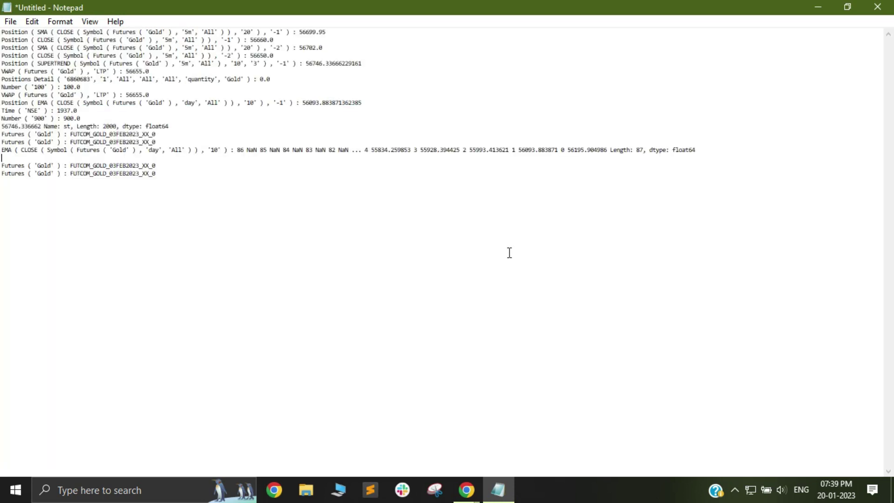
Delete the long EMA time-series line and one of the empty lines left between the Futures entries
drag(701, 148, 646, 147)
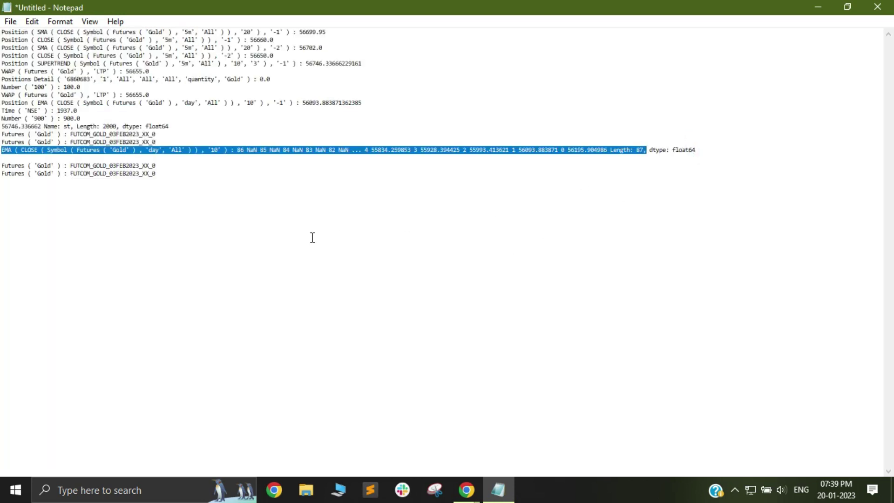
click(675, 161)
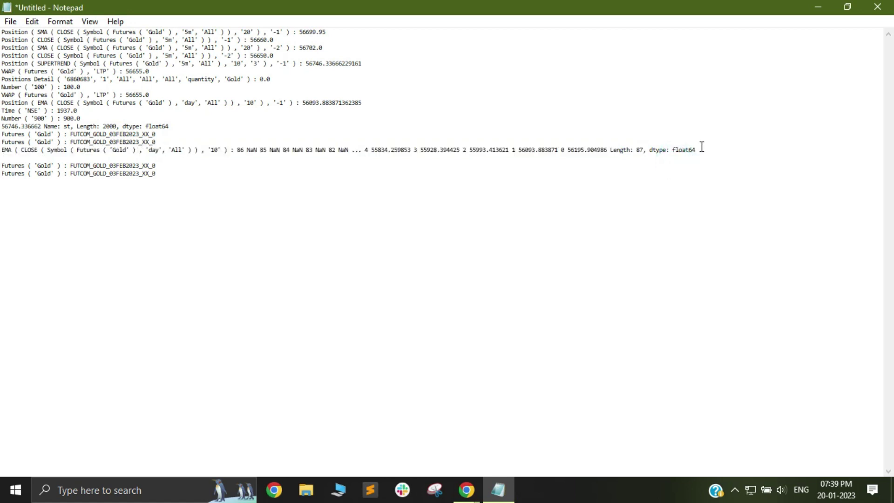
drag(701, 148, 7, 154)
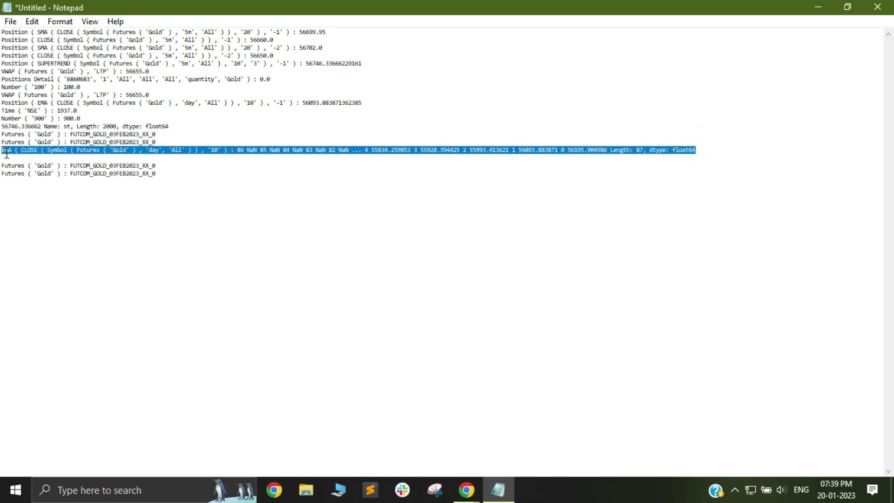
key(BackSpace)
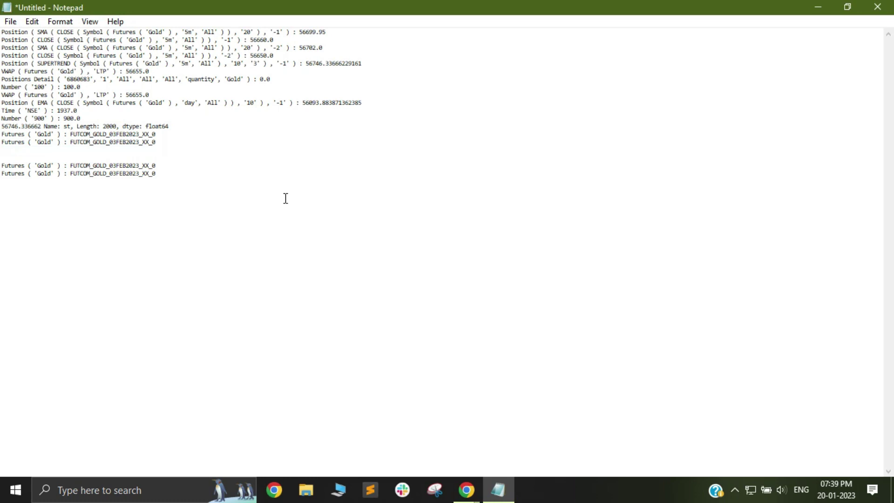
key(BackSpace)
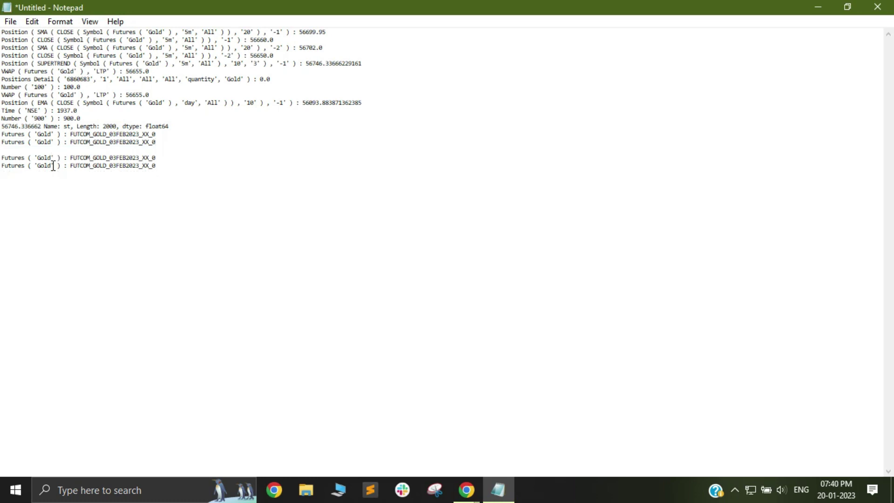
scroll(6, 180, up, 5)
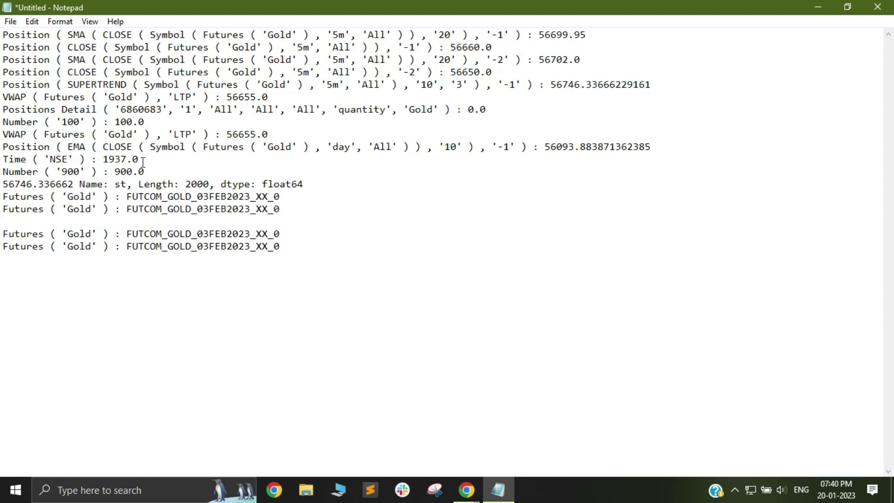
Review the first AND group of SMA and CLOSE conditions in Chrome's Edit Strategy Condition Builder, and return to the log in Notepad
click(466, 490)
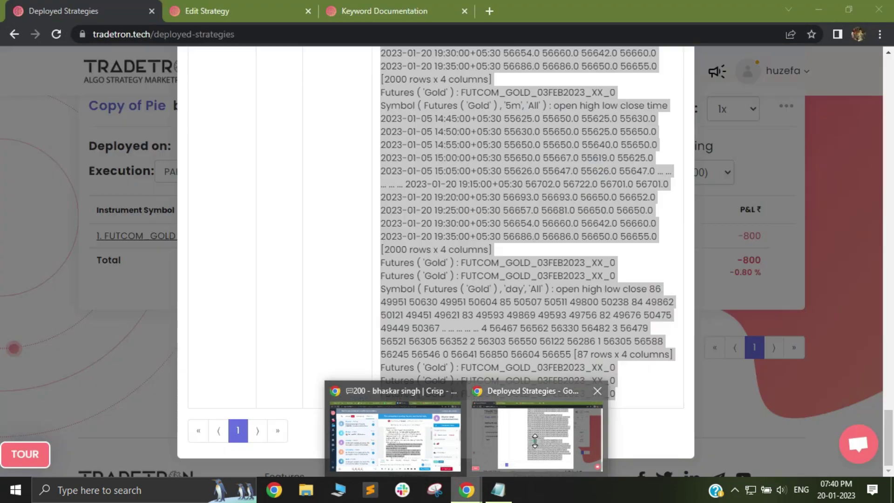
click(536, 445)
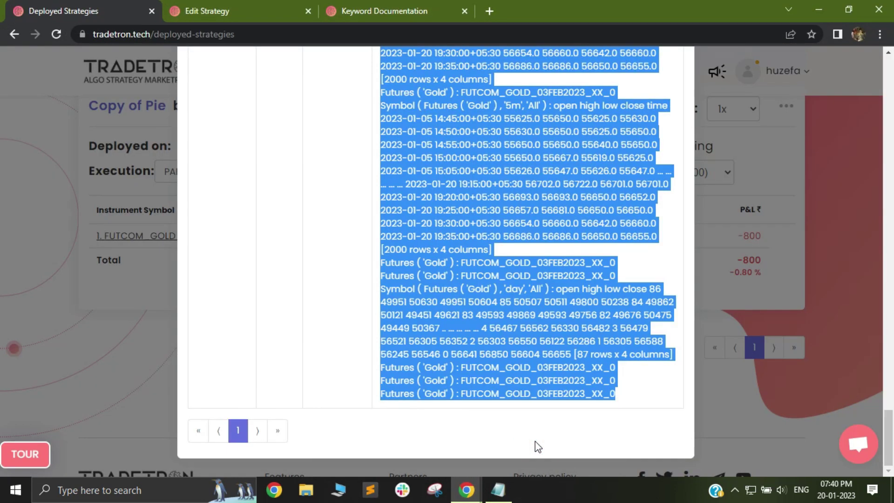
click(242, 9)
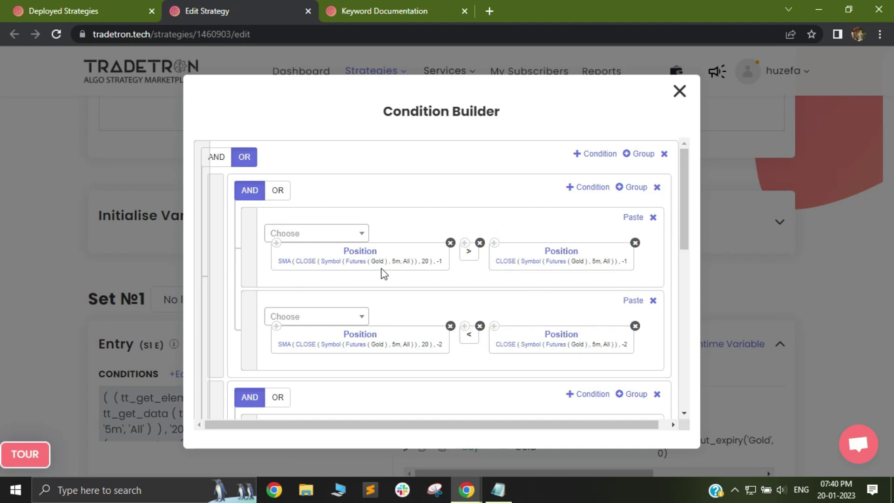
click(498, 490)
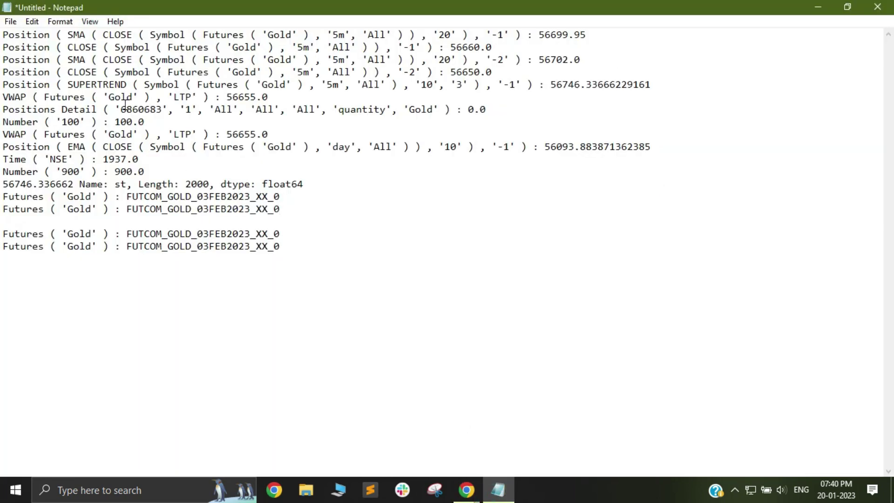
scroll(64, 100, up, 4)
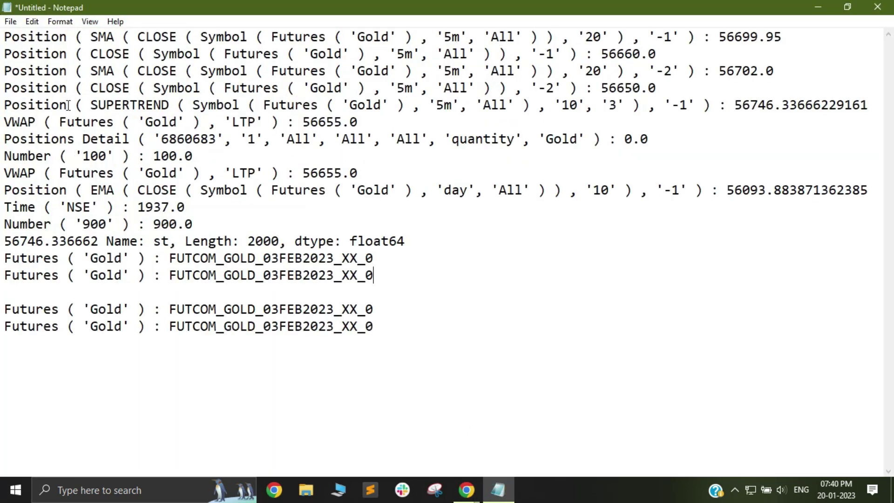
Separate the four SMA and CLOSE lines of the first condition group from the SUPERTREND line with two blank lines
drag(91, 38, 650, 40)
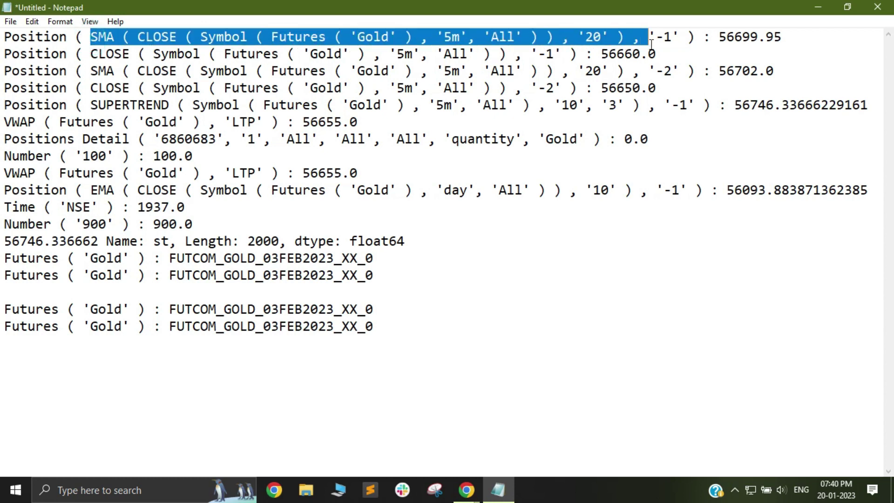
click(663, 38)
double_click(661, 38)
click(664, 70)
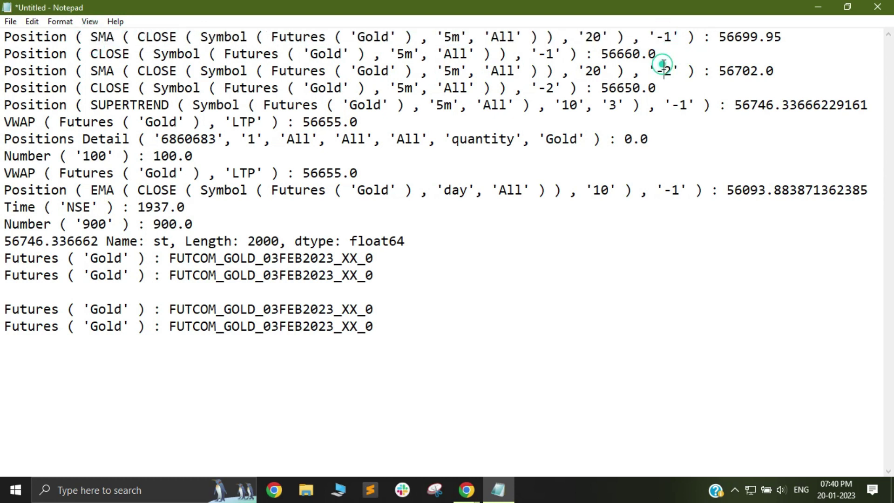
click(672, 91)
key(Return)
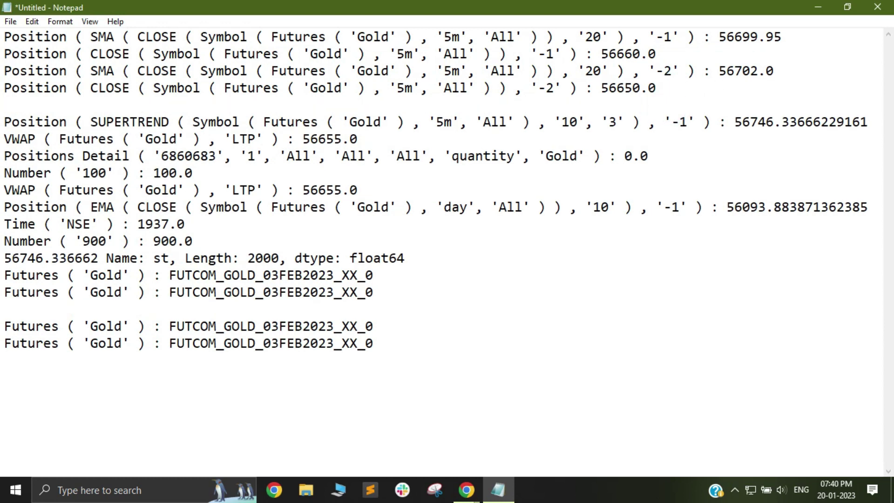
key(Return)
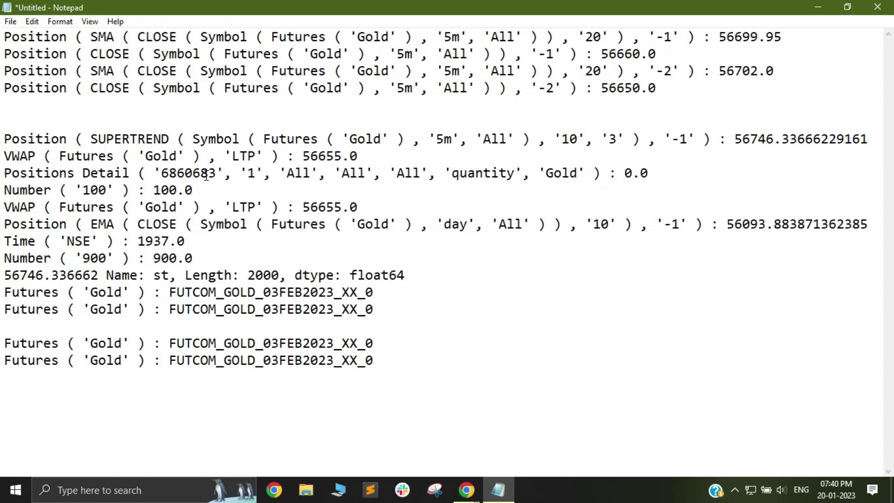
Check the second AND group in Chrome's Condition Builder and insert two blank lines after the matching Number ( '100' ) line in Notepad
click(467, 490)
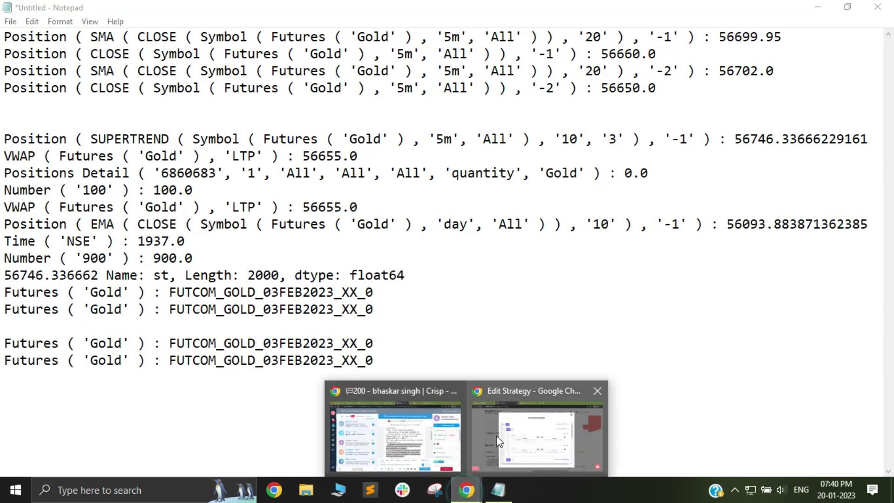
click(498, 440)
scroll(535, 328, down, 5)
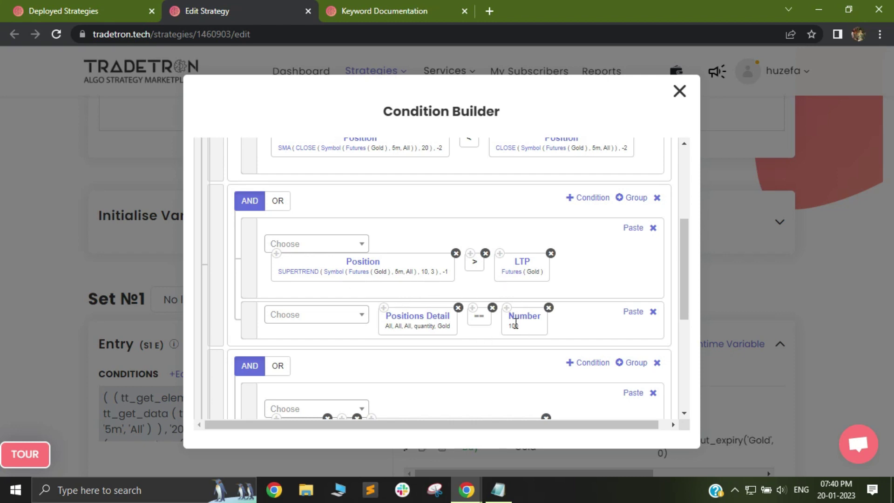
click(499, 490)
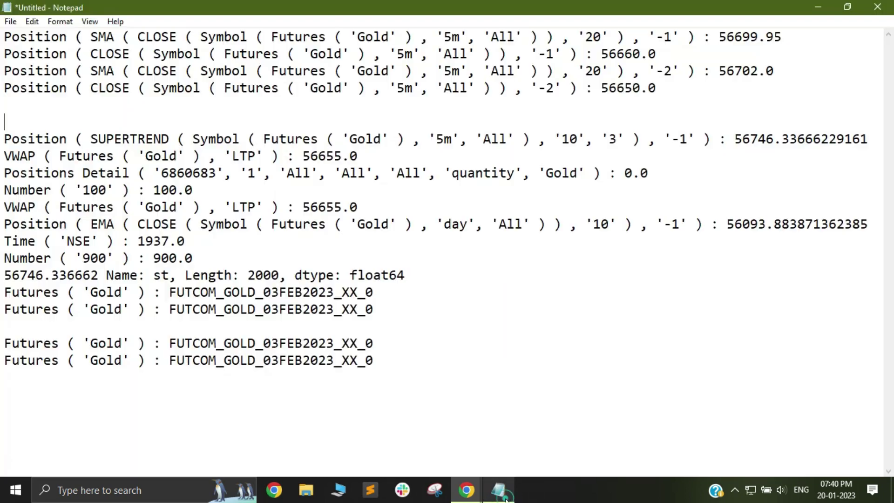
drag(7, 144, 173, 146)
drag(225, 157, 365, 158)
drag(18, 176, 174, 180)
click(222, 193)
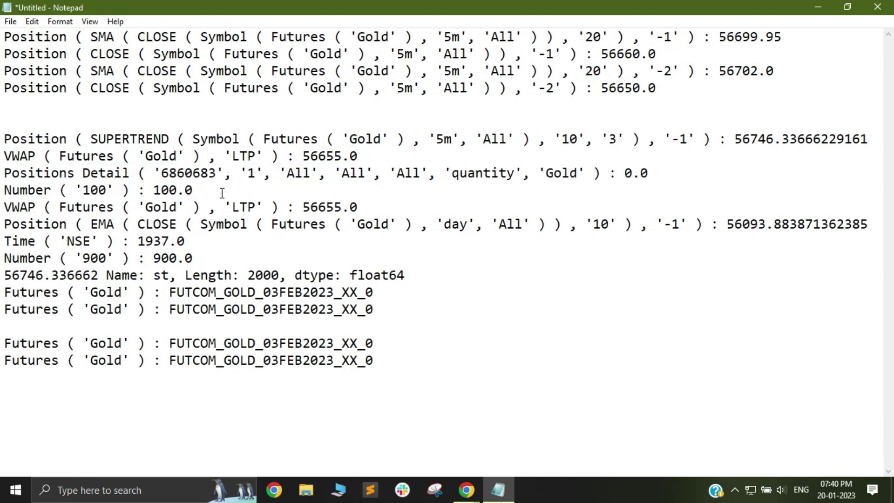
key(Return)
key(Return)
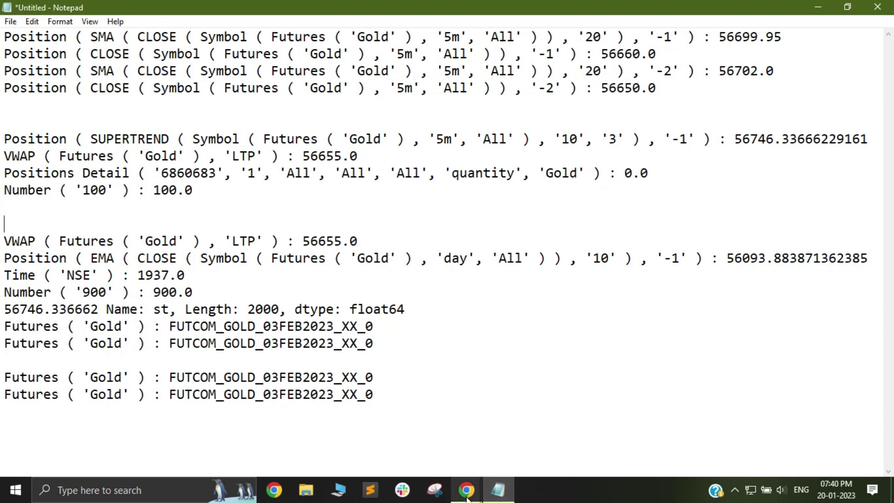
Check the third AND group in Chrome's Condition Builder and insert two blank lines after the matching Number ( '900' ) line in Notepad
mouse_move(467, 490)
click(505, 435)
scroll(448, 293, down, 2)
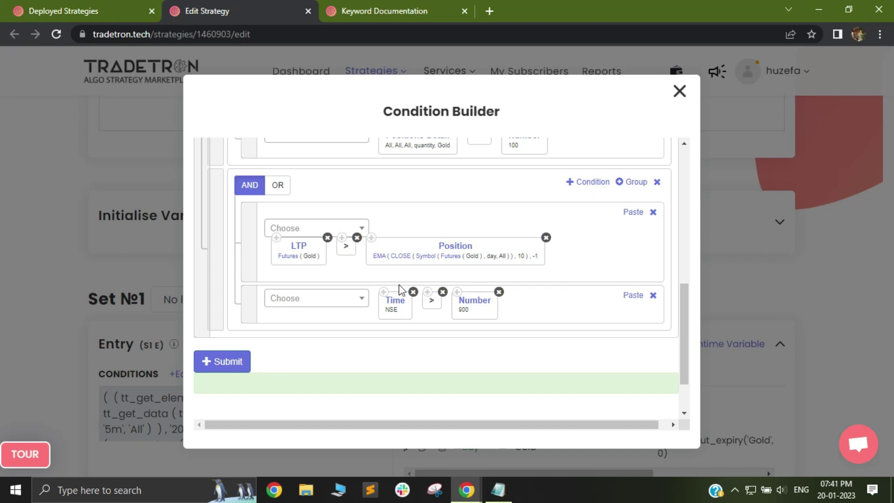
click(497, 490)
drag(3, 240, 205, 290)
click(207, 291)
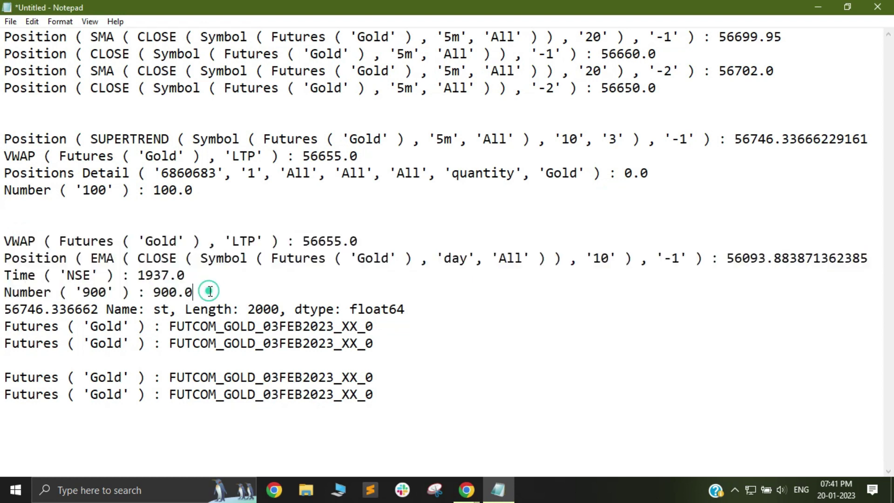
key(Return)
key(Return)
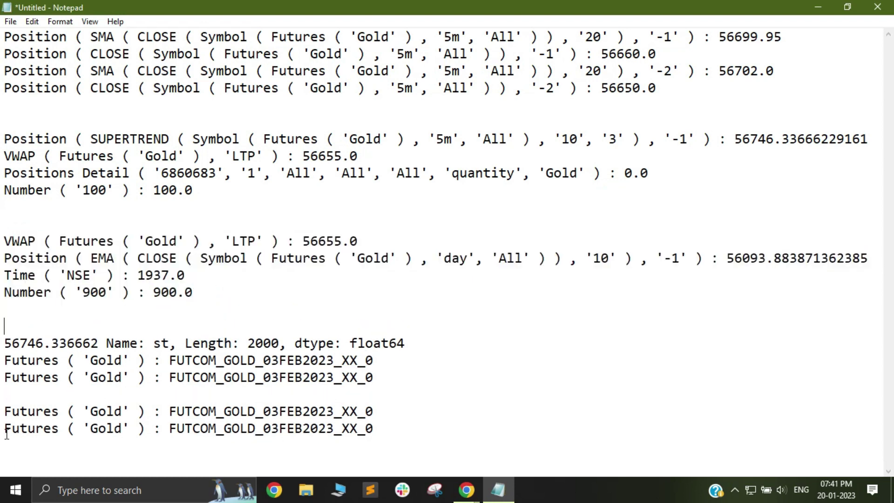
Go through the three separated blocks of evaluated values, from the SMA and CLOSE block down to the LTP, EMA and Time block
drag(239, 114, 196, 37)
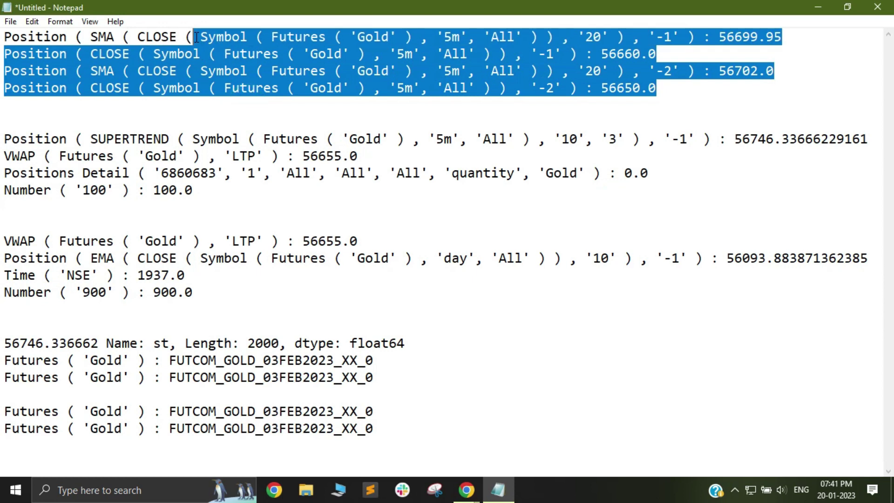
drag(219, 211, 117, 142)
drag(203, 293, 124, 246)
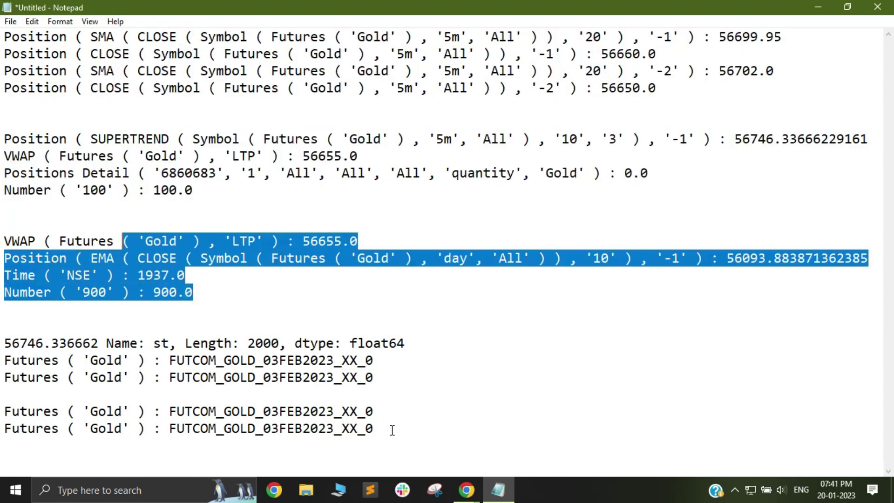
Review the first AND group in Chrome's Condition Builder and compare the SMA and CLOSE values at position '-1' in Notepad
click(470, 498)
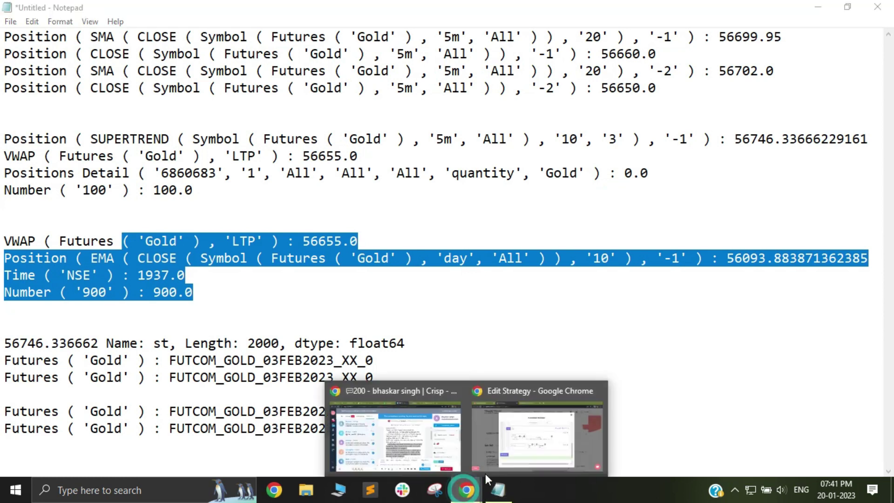
click(515, 445)
scroll(447, 320, up, 10)
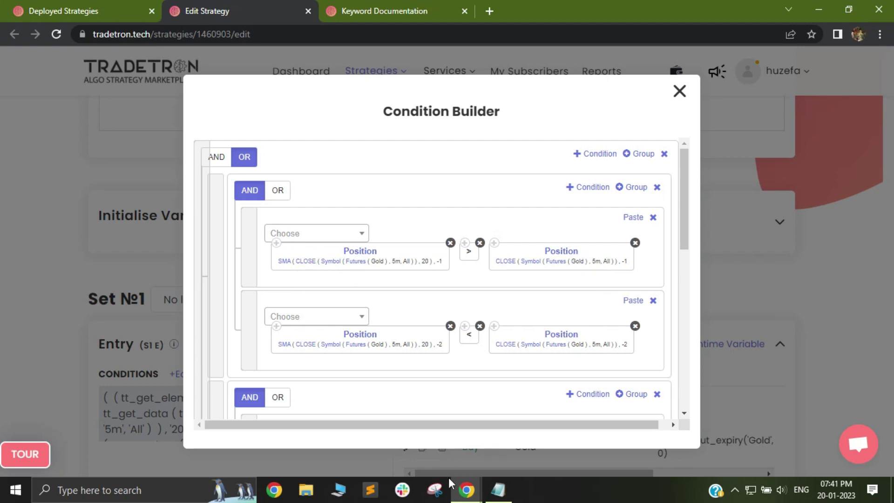
click(498, 490)
drag(80, 37, 758, 37)
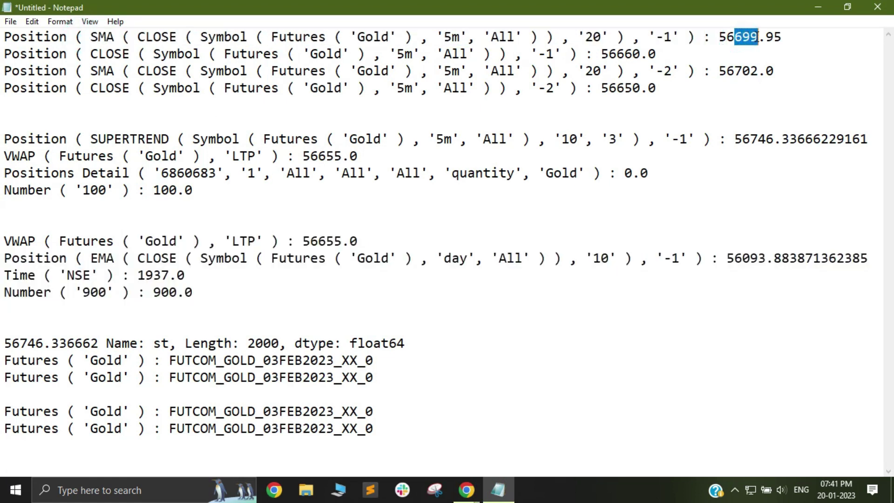
drag(616, 55, 595, 44)
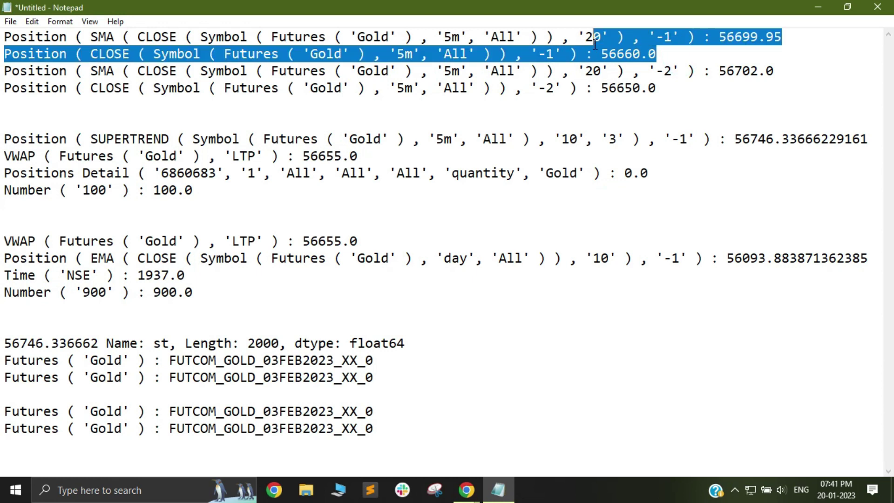
drag(656, 54, 444, 38)
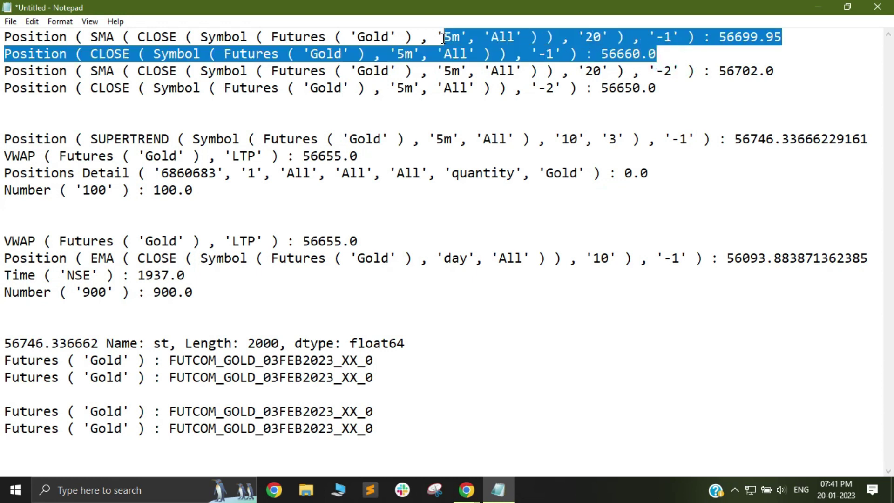
Check the SMA value at position '-2' against the second condition of the first AND group in Chrome's Condition Builder, and return to Notepad
click(716, 80)
drag(657, 72, 770, 72)
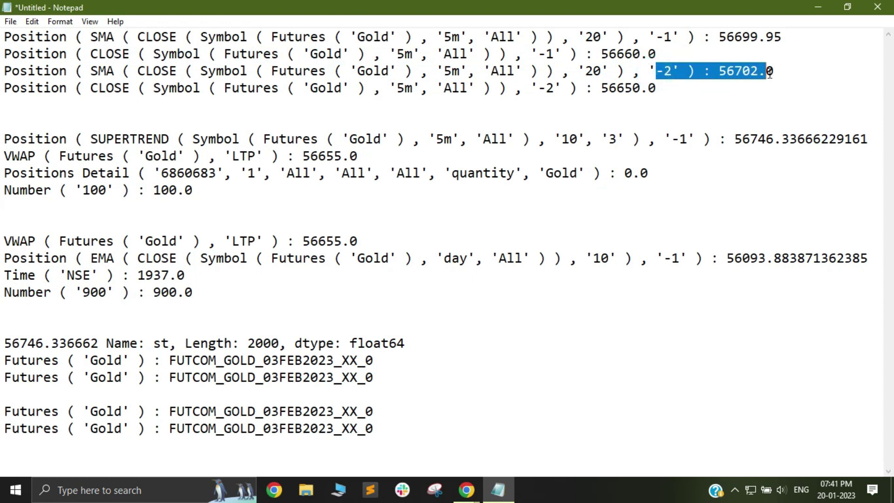
mouse_move(467, 490)
click(490, 443)
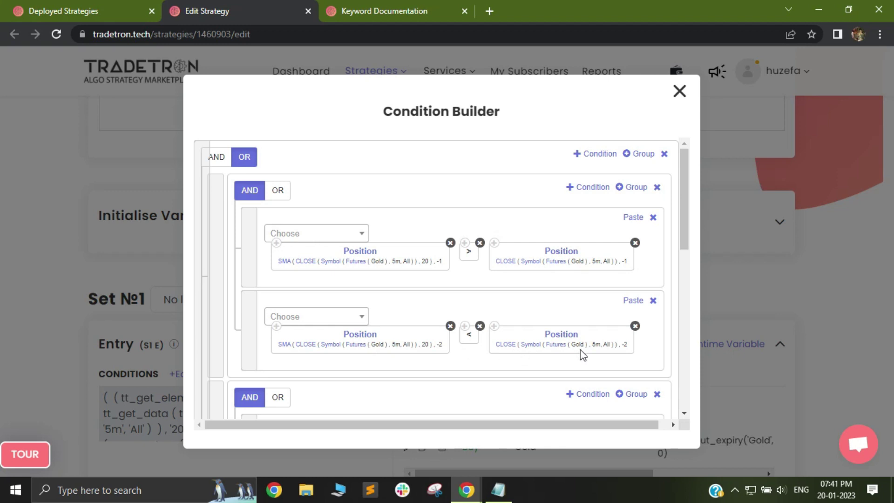
click(499, 490)
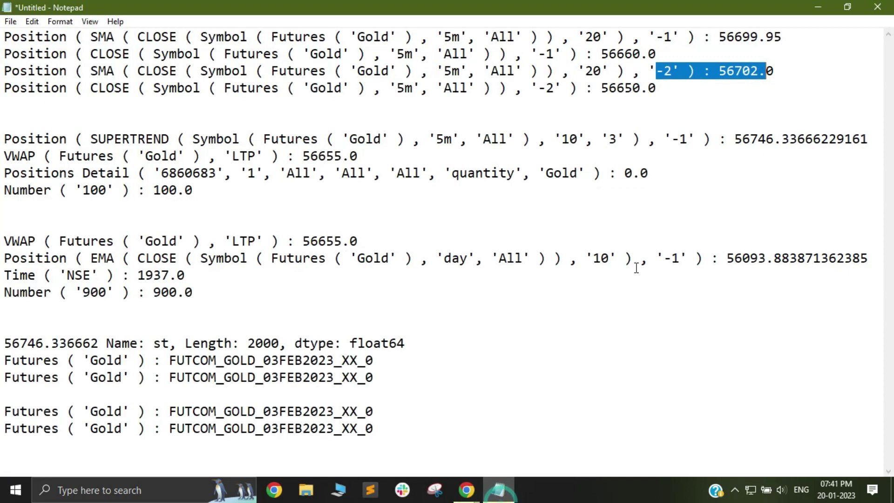
Compare the SMA and CLOSE values at position '-2' in the first block of the Notepad text
click(688, 71)
drag(664, 71, 767, 71)
drag(601, 91, 655, 91)
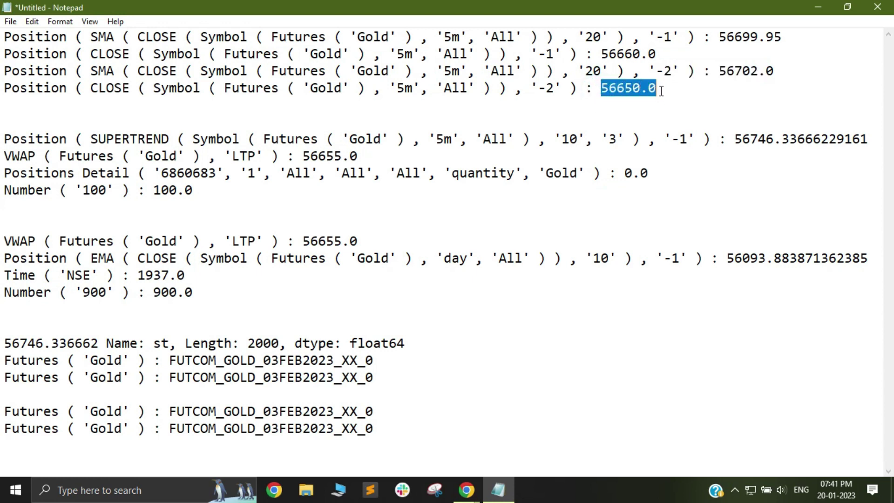
double_click(672, 91)
Review the whole SMA and CLOSE block and mark its end with a ==== line directly below it
drag(691, 100, 6, 34)
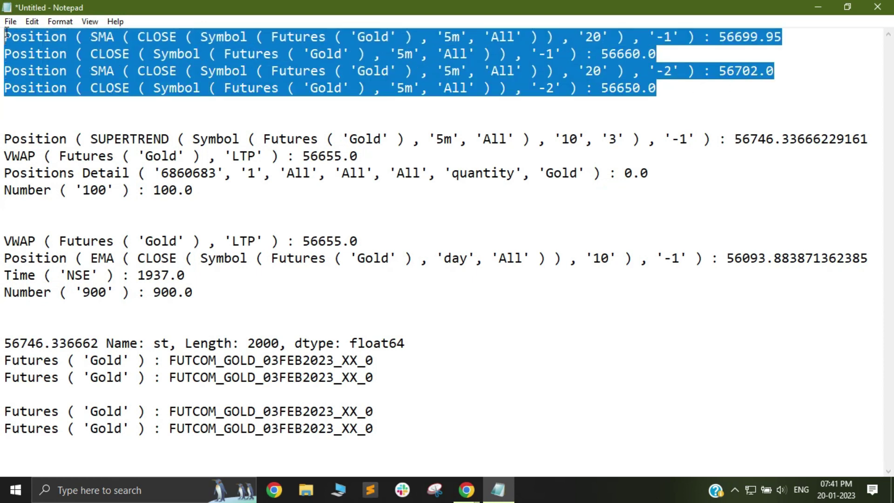
click(390, 113)
drag(692, 96, 6, 36)
click(199, 113)
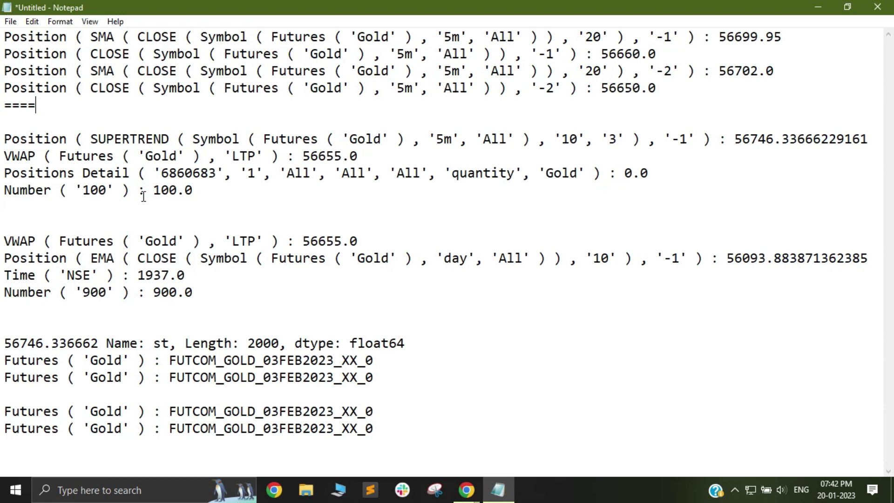
Review the second AND group in Chrome's Condition Builder and compare the SUPERTREND value with the LTP value in Notepad
mouse_move(466, 490)
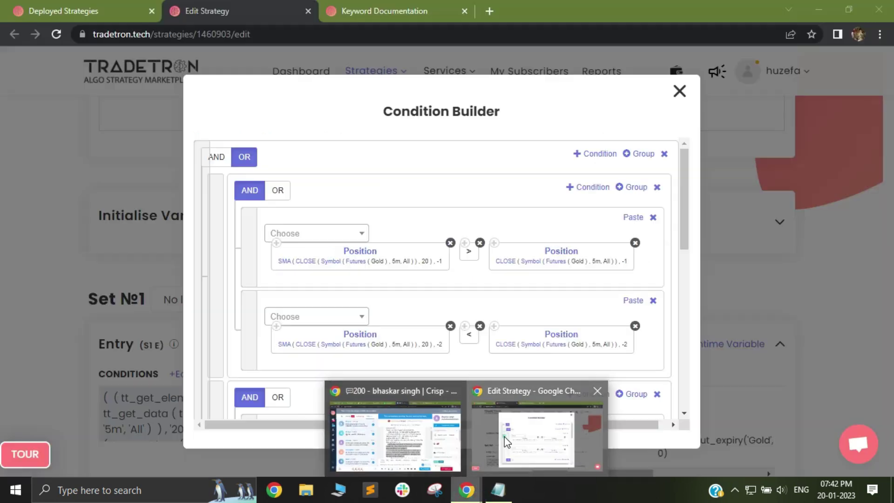
click(503, 435)
scroll(477, 263, down, 4)
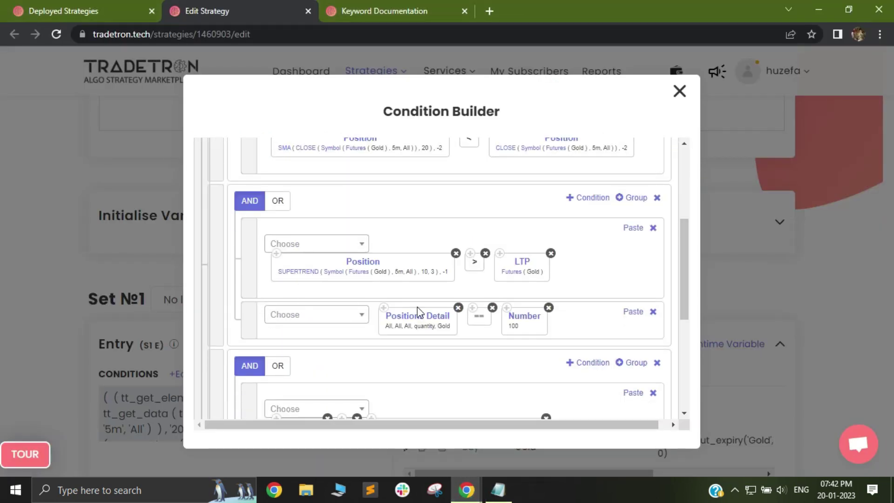
click(498, 490)
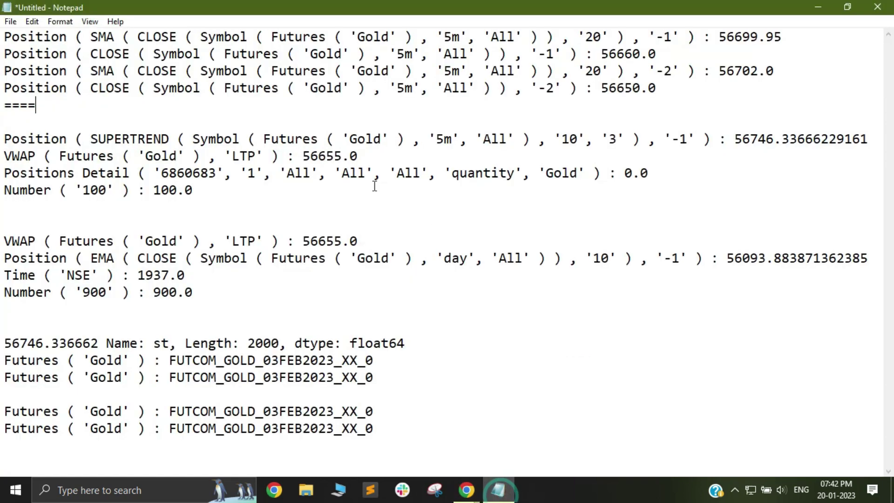
drag(90, 140, 777, 142)
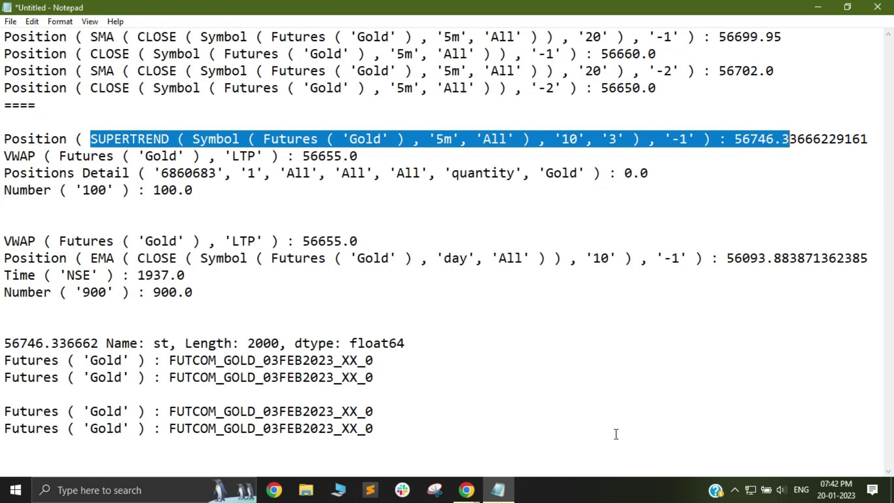
drag(301, 156, 358, 156)
click(498, 490)
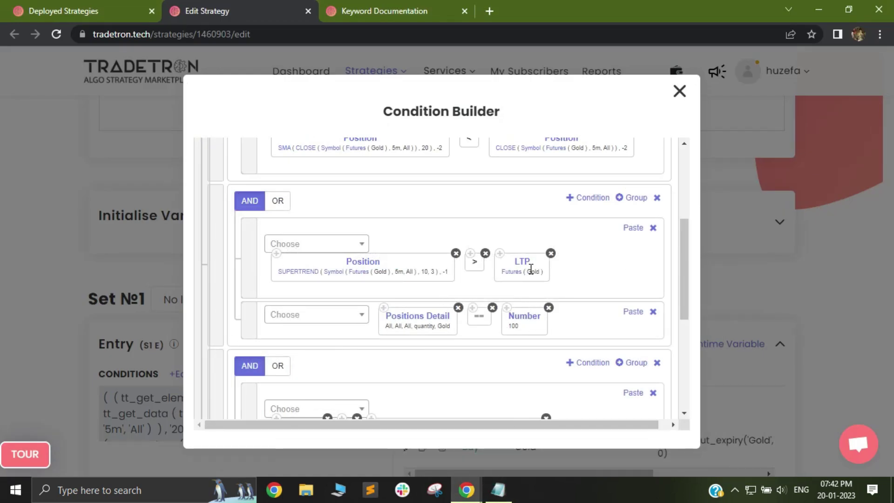
click(497, 490)
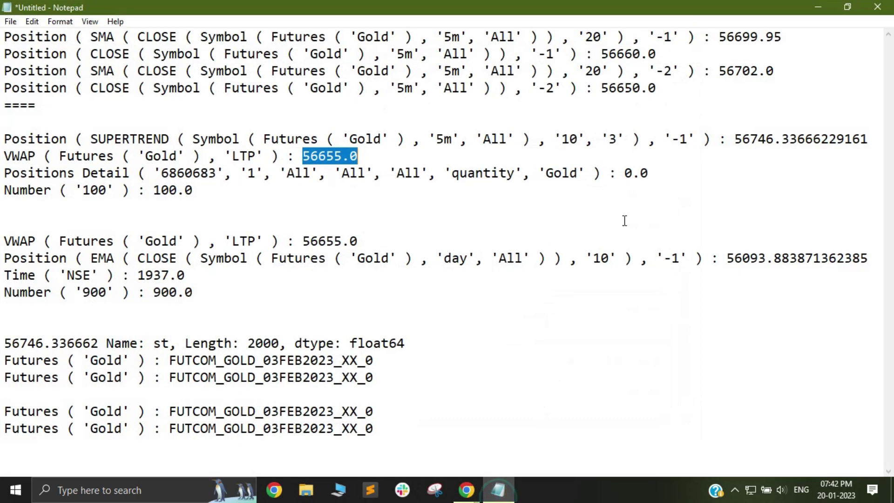
Check the Positions Detail quantity against Number 100 in Chrome's Condition Builder, and add an === line below the second block in Notepad
drag(43, 173, 624, 175)
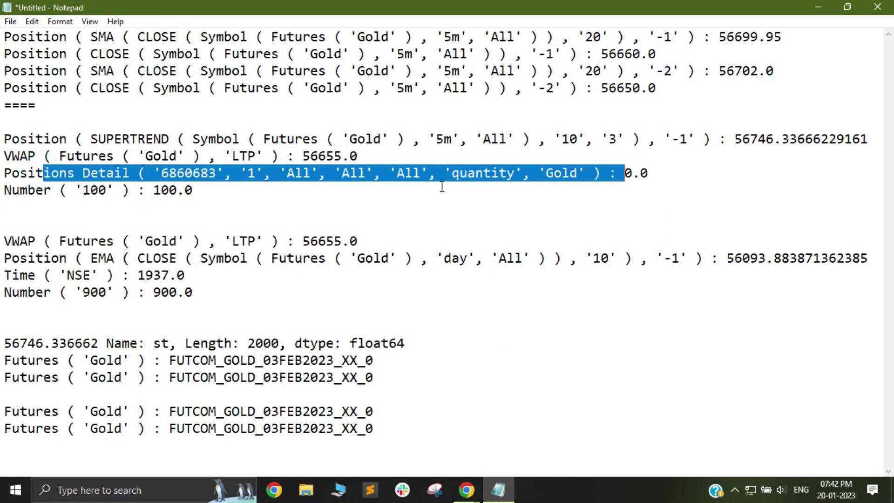
click(505, 492)
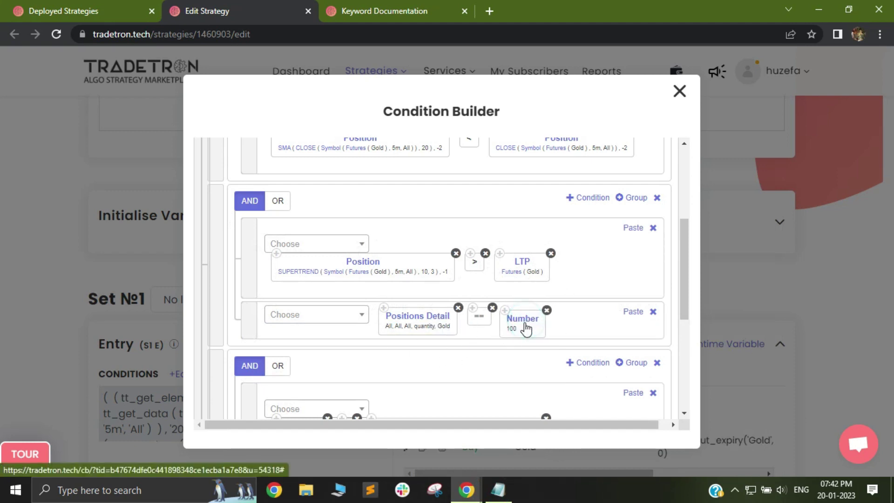
drag(241, 276, 245, 305)
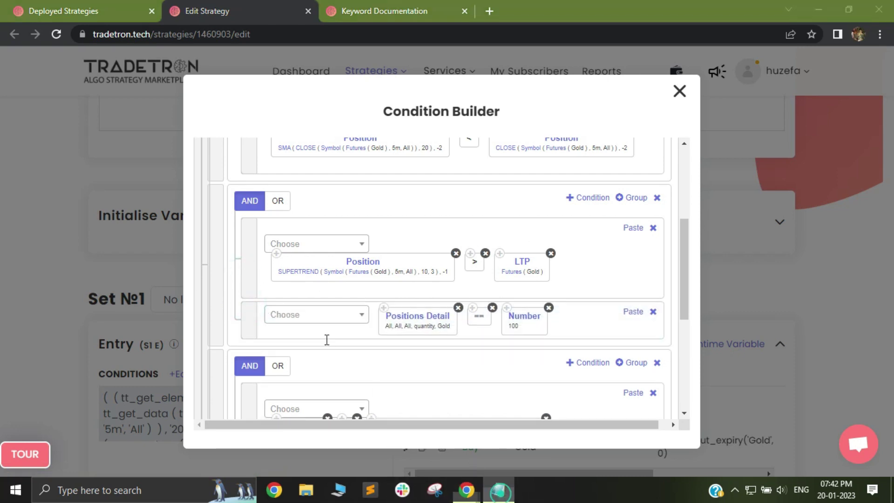
key(alt+Tab)
click(7, 201)
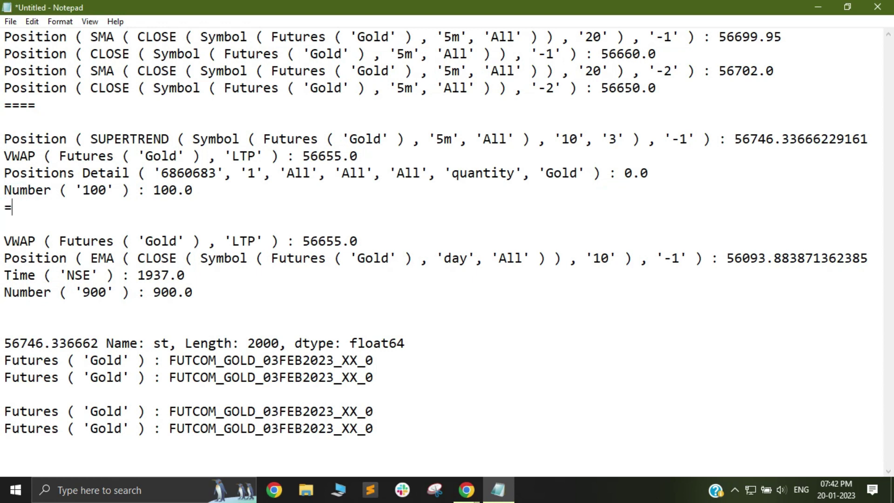
Go through the third block in Notepad, from the Number ( '900' ) line to the LTP and EMA values
click(41, 312)
drag(193, 293, 348, 241)
click(78, 243)
drag(212, 260, 659, 258)
click(728, 259)
drag(728, 258, 711, 258)
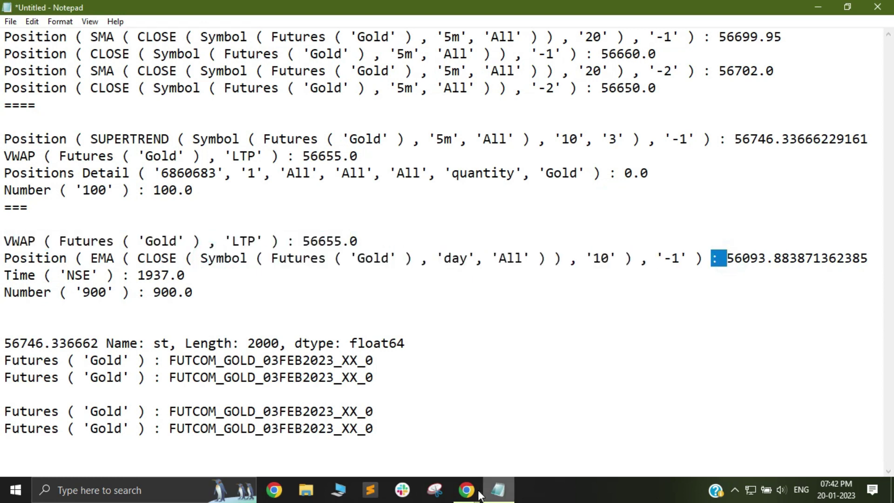
Review the third AND group in Chrome's Condition Builder and compare the LTP value with the daily EMA value in Notepad
mouse_move(466, 490)
click(499, 435)
scroll(371, 360, down, 5)
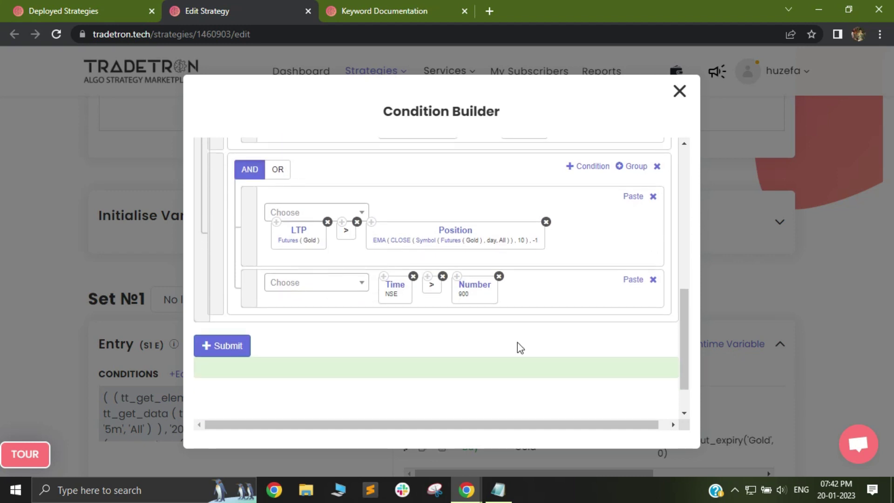
click(498, 490)
drag(20, 241, 352, 241)
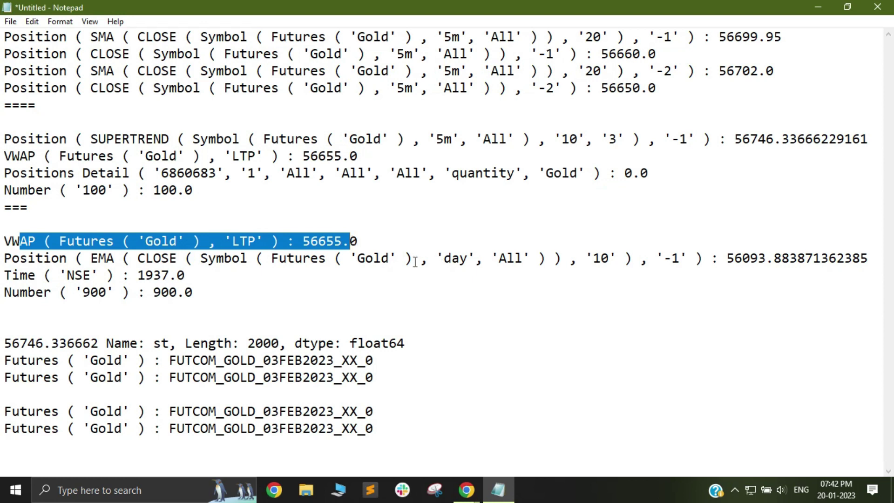
drag(149, 260, 852, 259)
drag(214, 241, 842, 264)
Check the Time value against Number 900 using the third AND group in Chrome, and review the complete third block in Notepad
drag(16, 277, 184, 301)
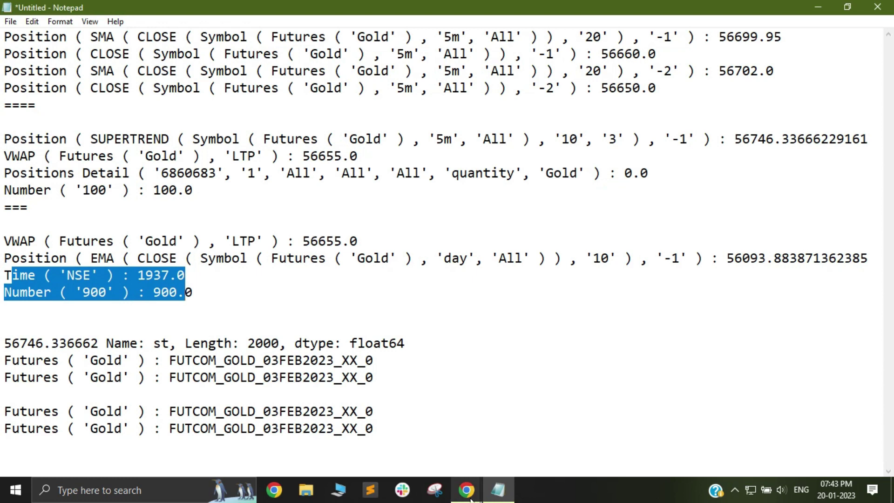
mouse_move(466, 490)
click(510, 431)
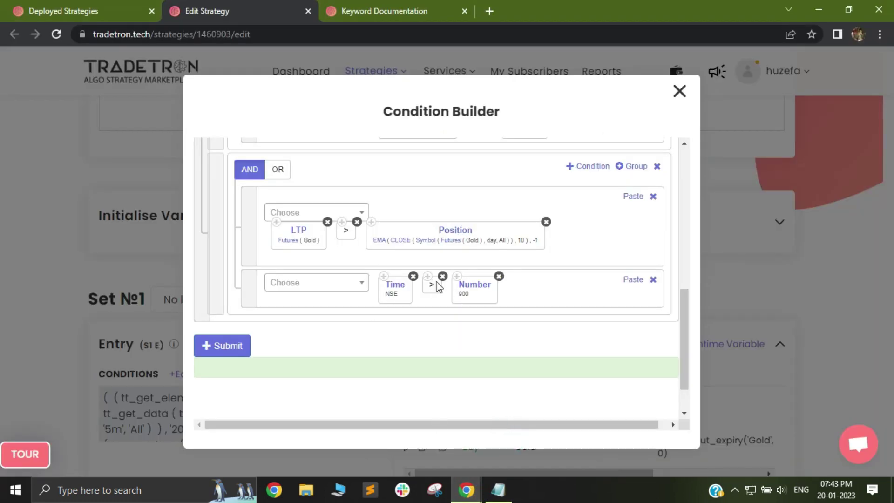
click(498, 490)
drag(201, 303, 6, 243)
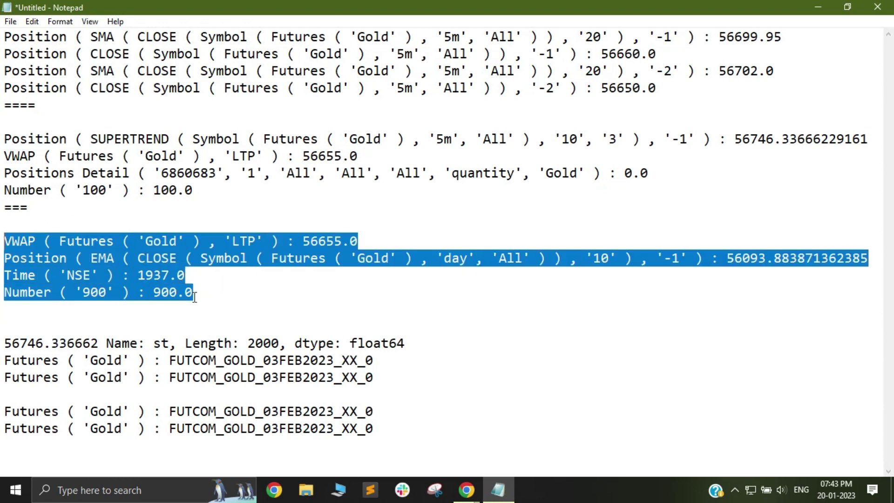
Delete all the text in the Notepad document
click(208, 304)
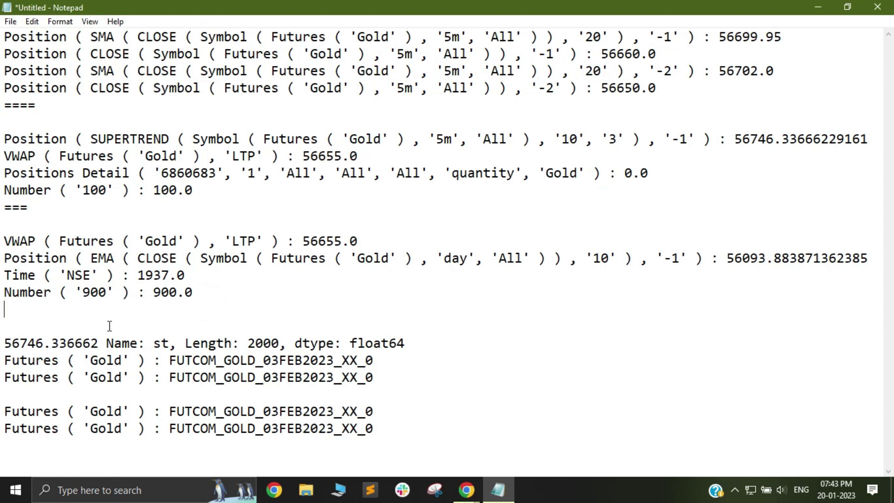
drag(395, 435, 6, 37)
key(Delete)
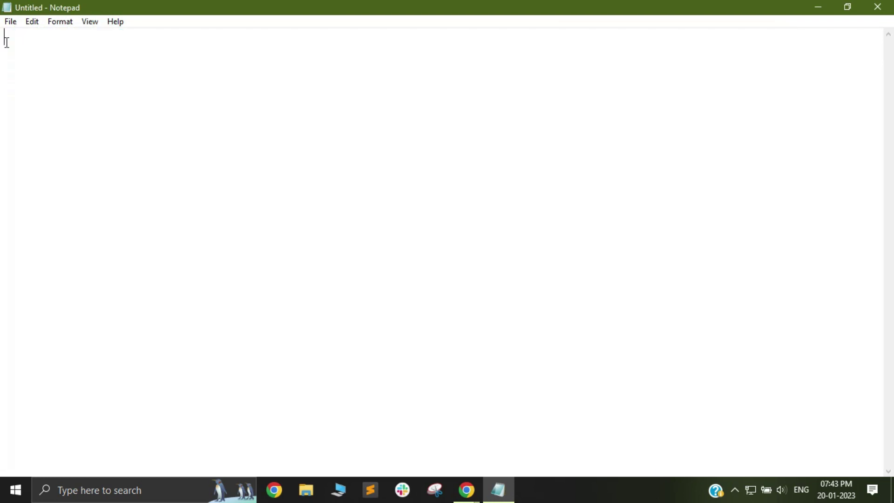
In the notification log on Chrome's Deployed Strategies page, copy the full 07:38:00 PM message that starts with Traded Instrument Name
click(466, 490)
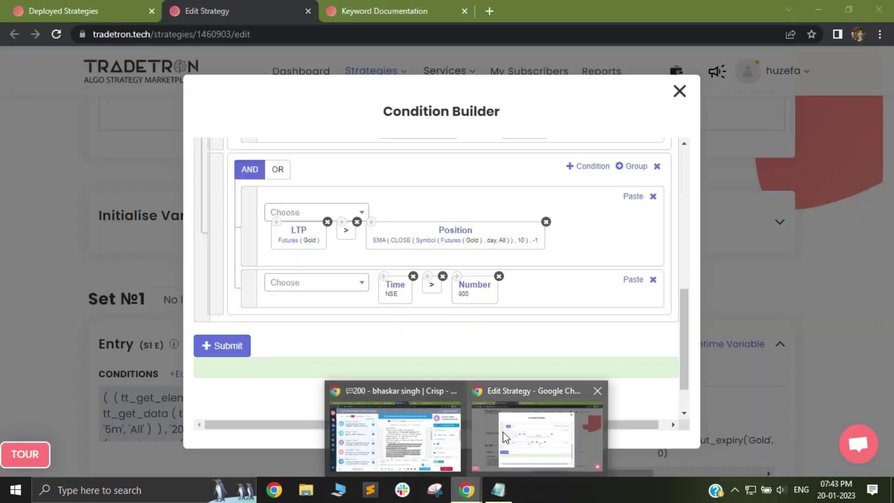
click(503, 431)
click(9, 11)
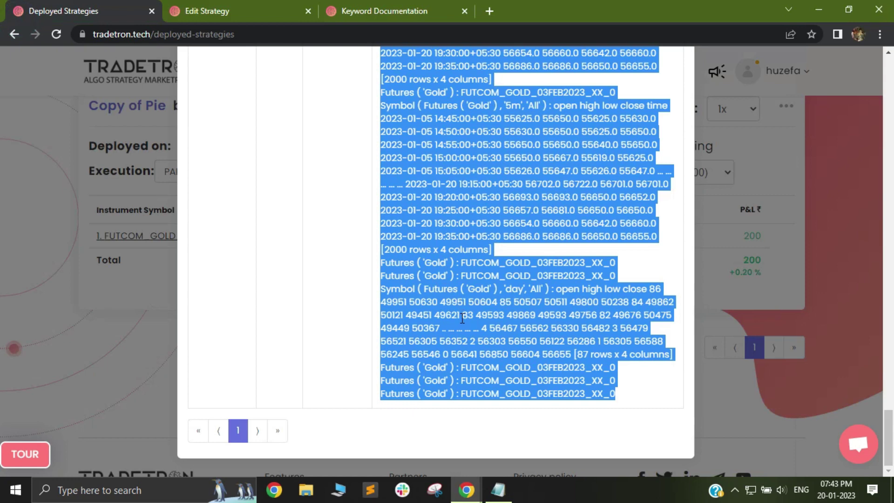
scroll(465, 319, up, 5)
scroll(465, 319, up, 10)
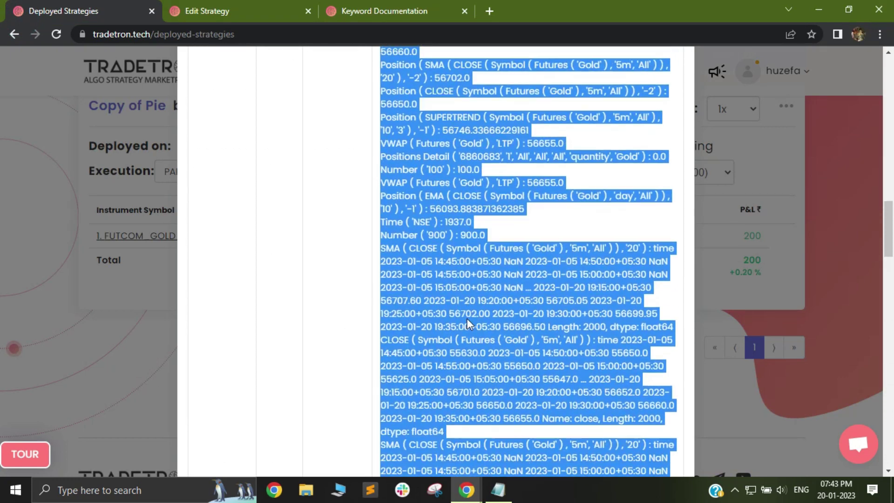
click(466, 318)
scroll(468, 323, up, 10)
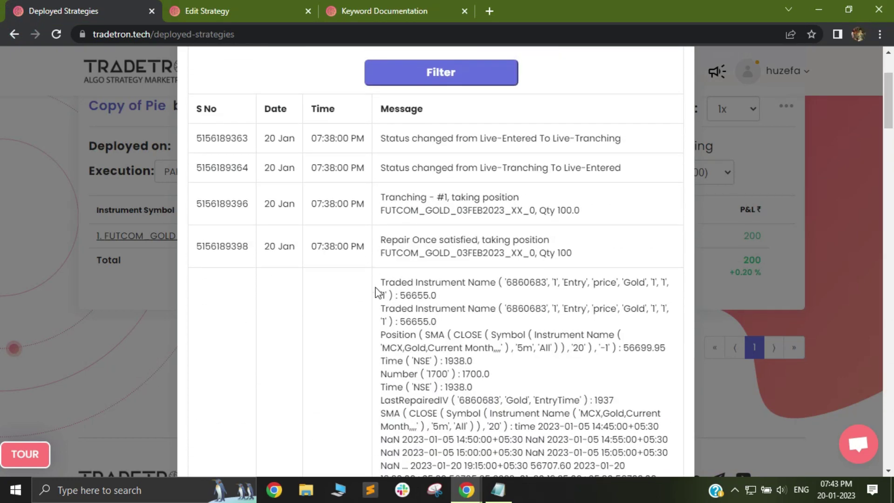
drag(373, 285, 562, 423)
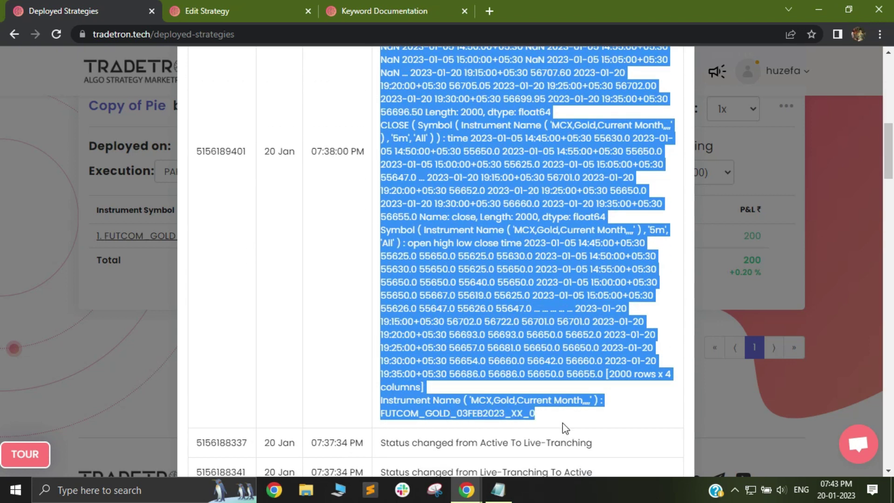
Paste the copied Traded Instrument Name message into the empty Notepad document
click(498, 490)
key(ctrl+v)
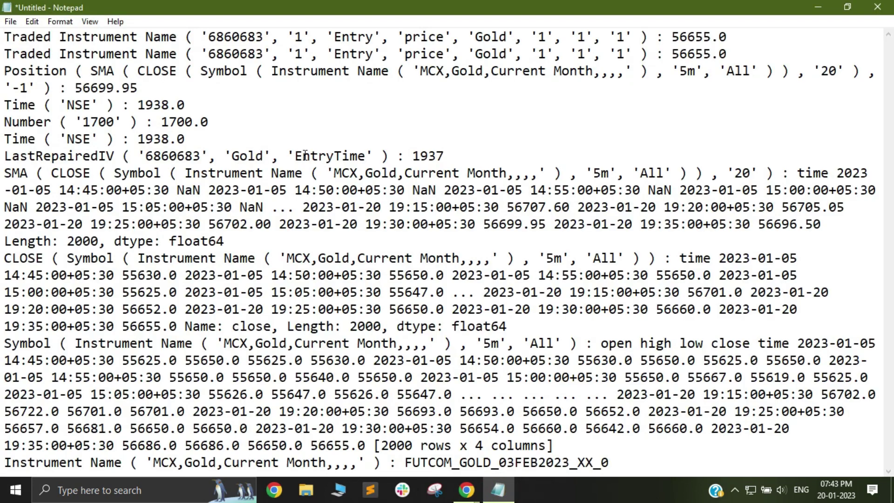
key(ctrl+minus)
key(ctrl+minus)
key(ctrl+minus)
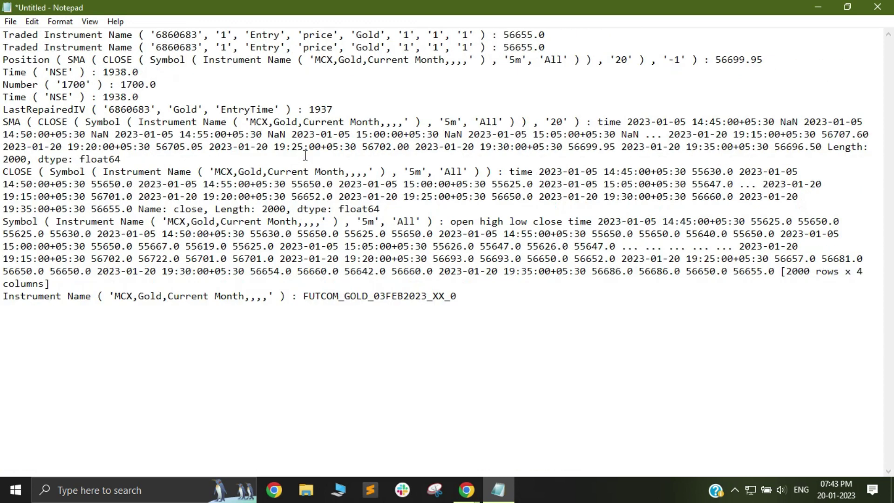
key(ctrl+minus)
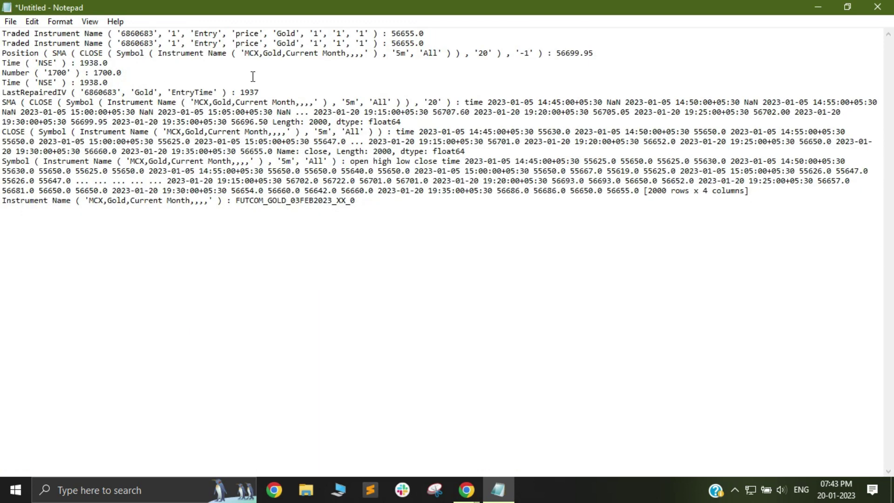
On Chrome's Edit Strategy page, close the entry Condition Builder, open the Repair Once conditions and review both AND groups
mouse_move(466, 490)
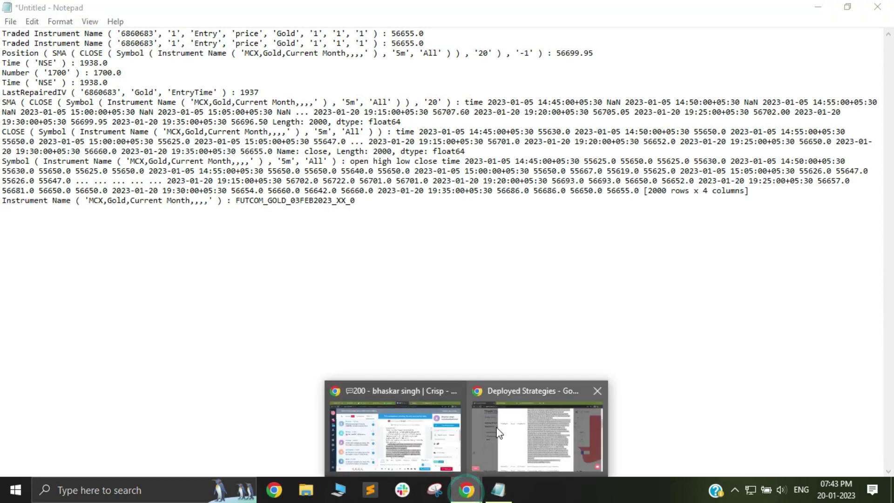
click(514, 423)
click(232, 7)
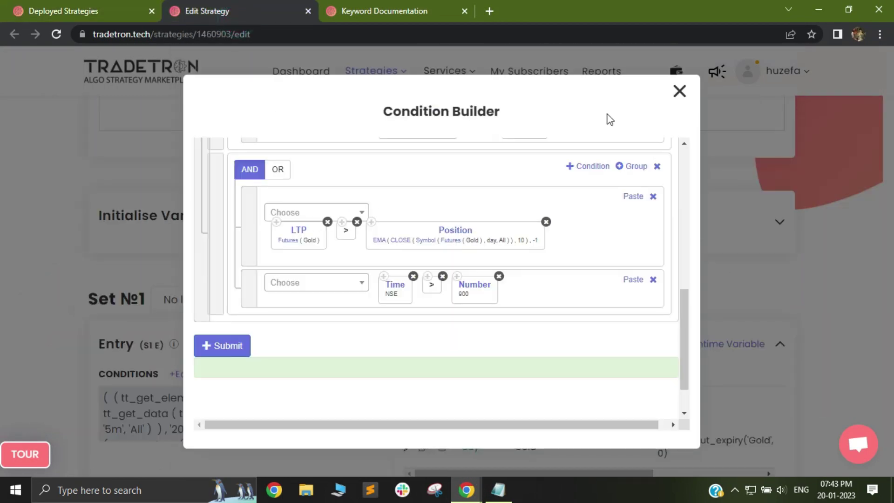
click(680, 91)
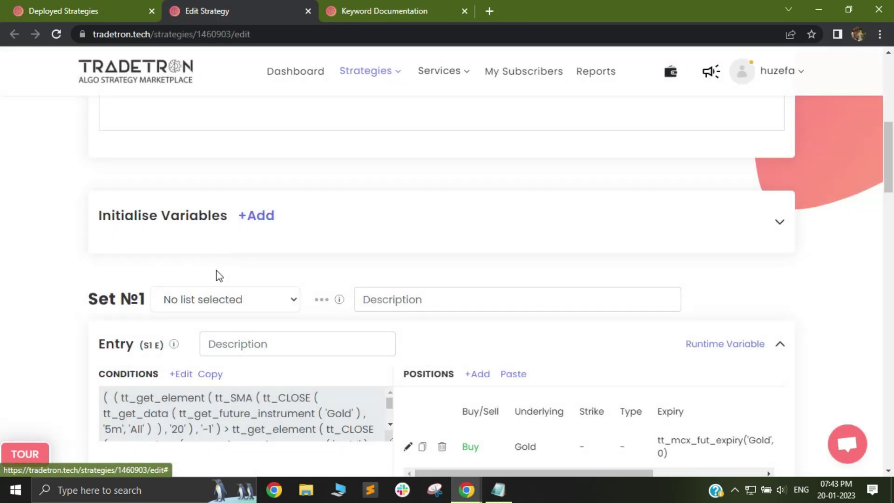
scroll(209, 284, down, 5)
scroll(187, 270, down, 3)
scroll(172, 242, up, 1)
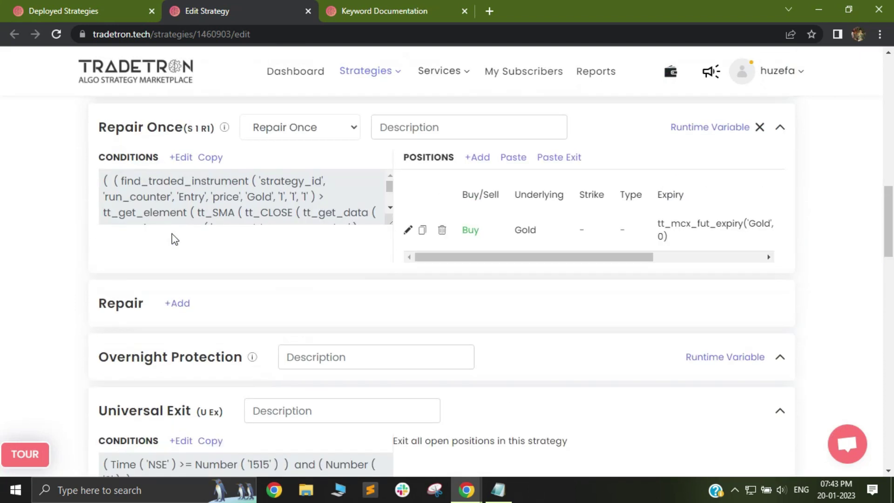
click(184, 158)
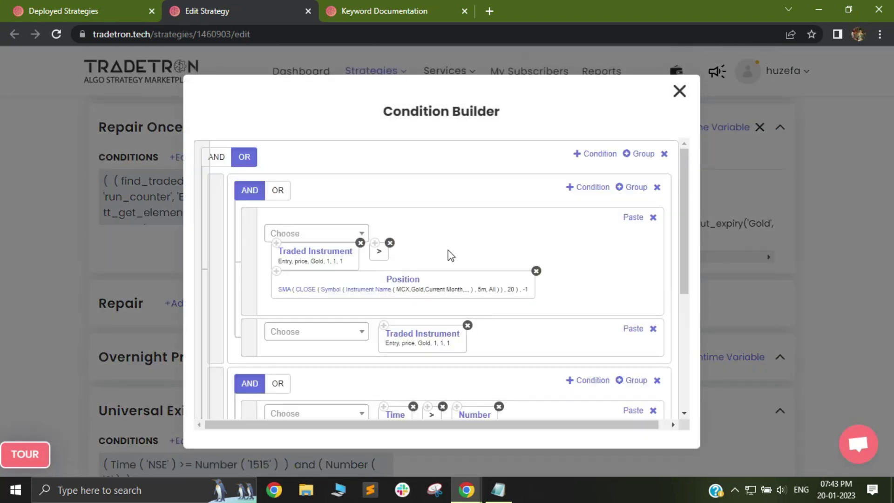
scroll(400, 276, down, 1)
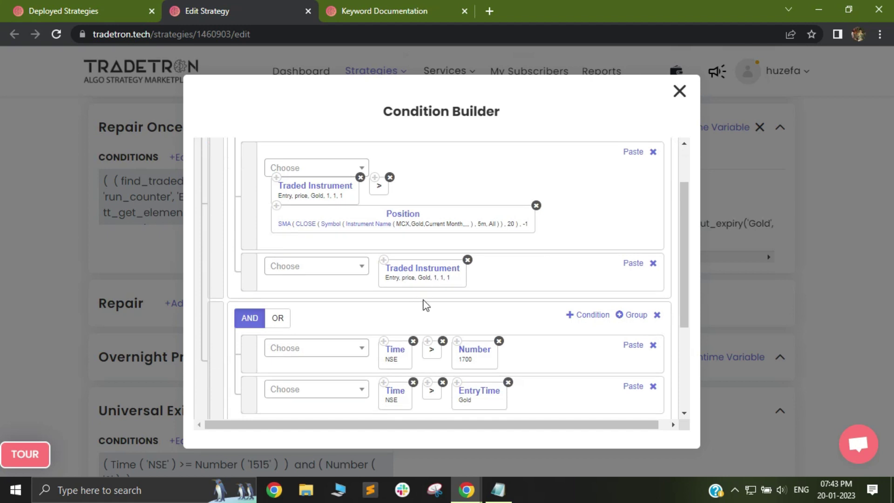
Compare the first Repair Once AND group with the Traded Instrument Name and Position values logged in Notepad
scroll(325, 302, up, 1)
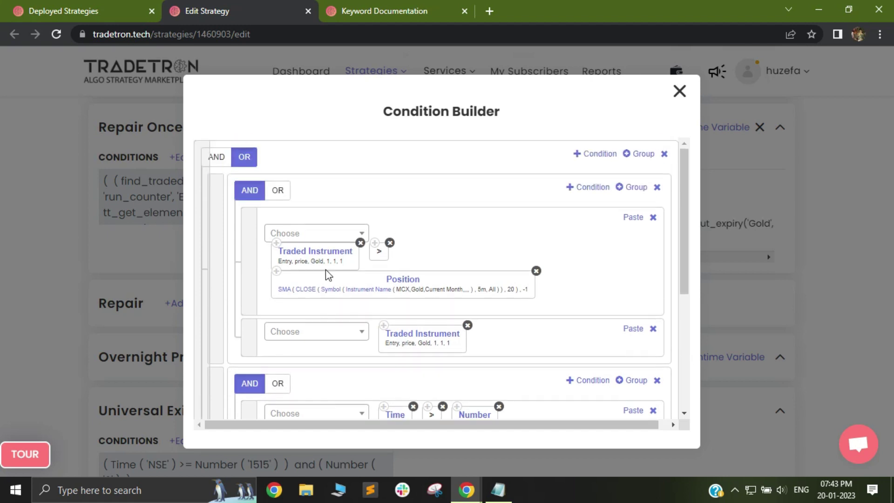
click(498, 490)
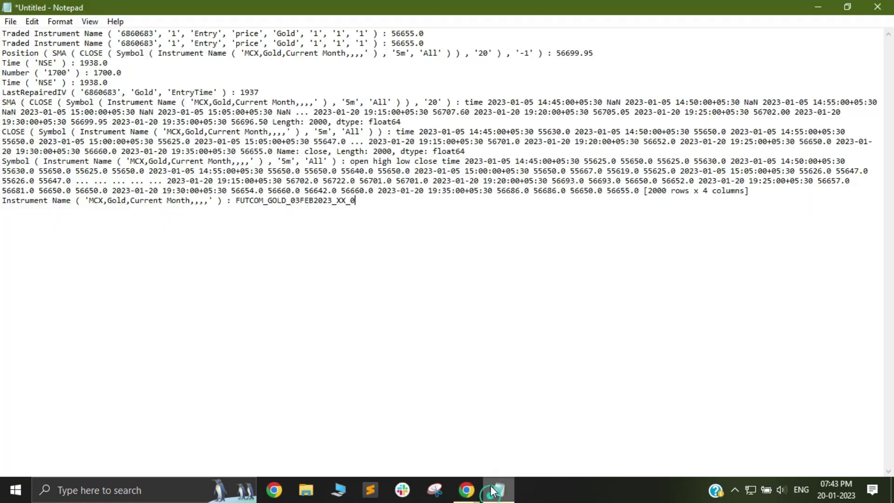
drag(5, 36, 562, 38)
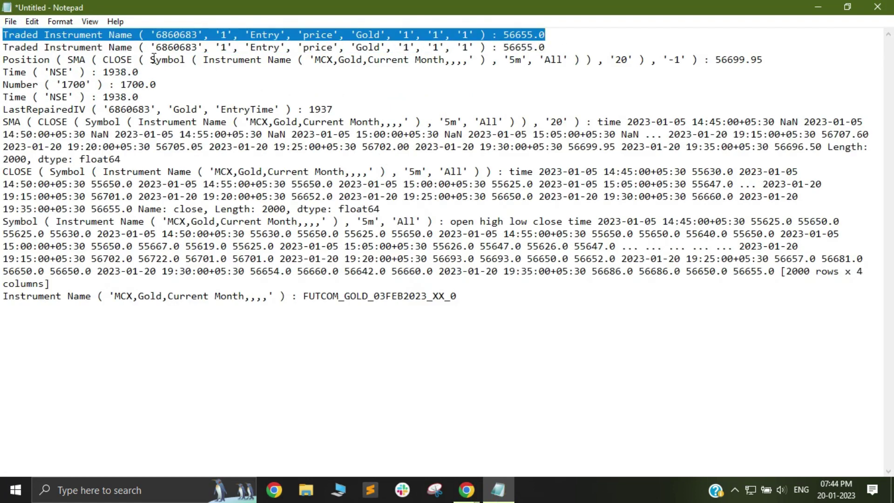
mouse_move(466, 490)
click(513, 437)
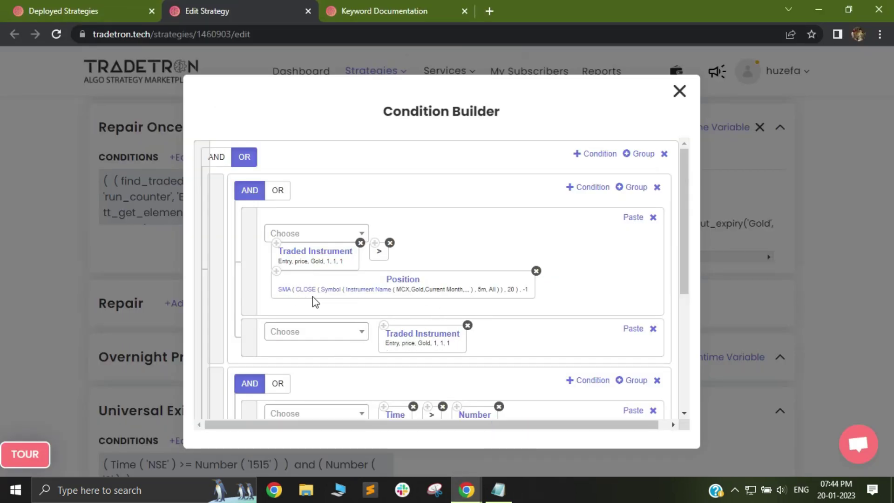
click(502, 499)
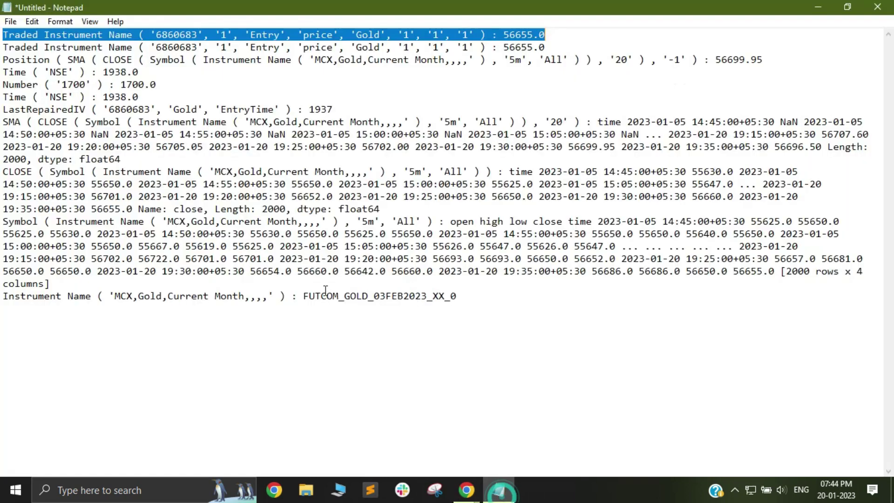
drag(10, 60, 695, 65)
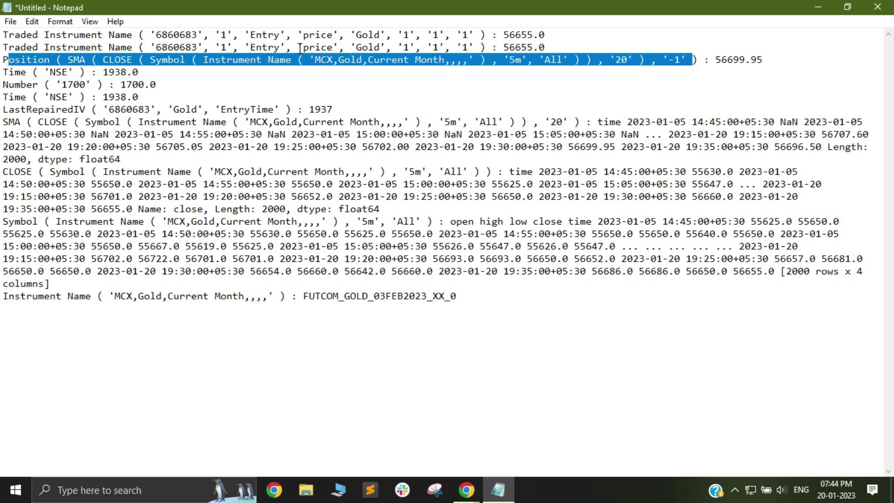
drag(187, 60, 153, 35)
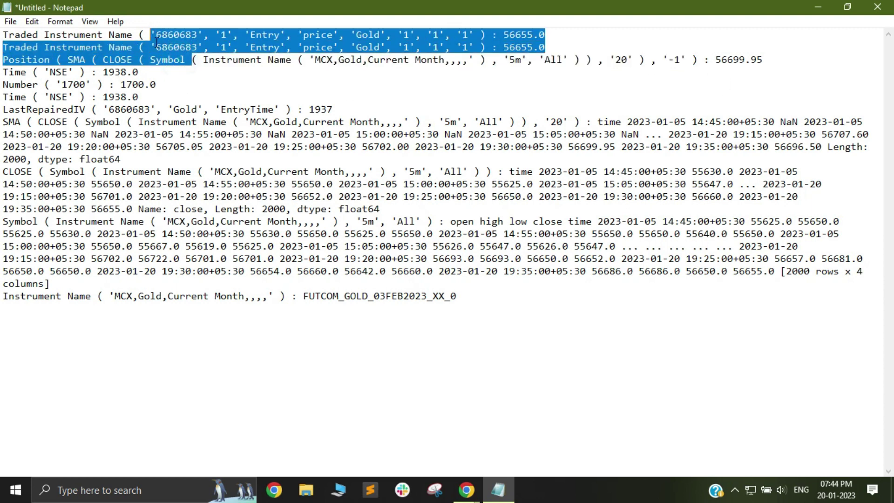
Insert five blank lines after the LastRepairedIV line to separate the condition values from the SMA, CLOSE and Symbol output
mouse_move(7, 121)
mouse_down()
mouse_move(133, 164)
mouse_move(22, 129)
mouse_move(7, 114)
mouse_up()
click(65, 154)
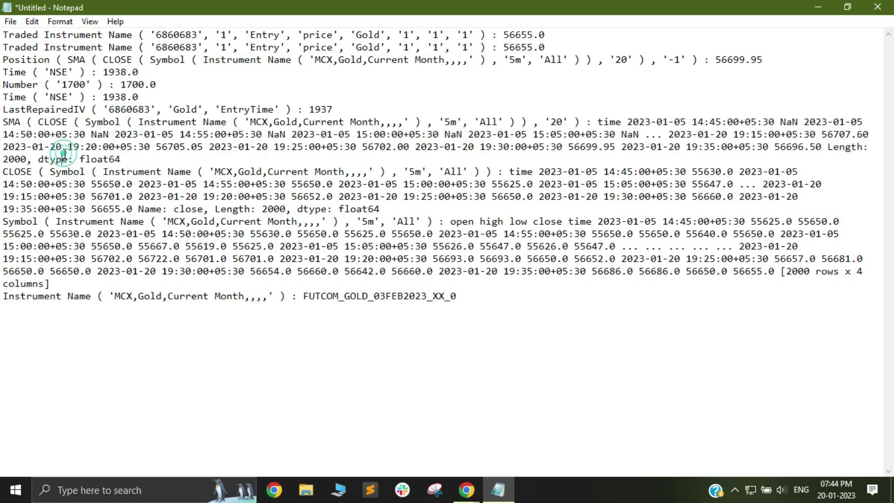
drag(415, 221, 32, 172)
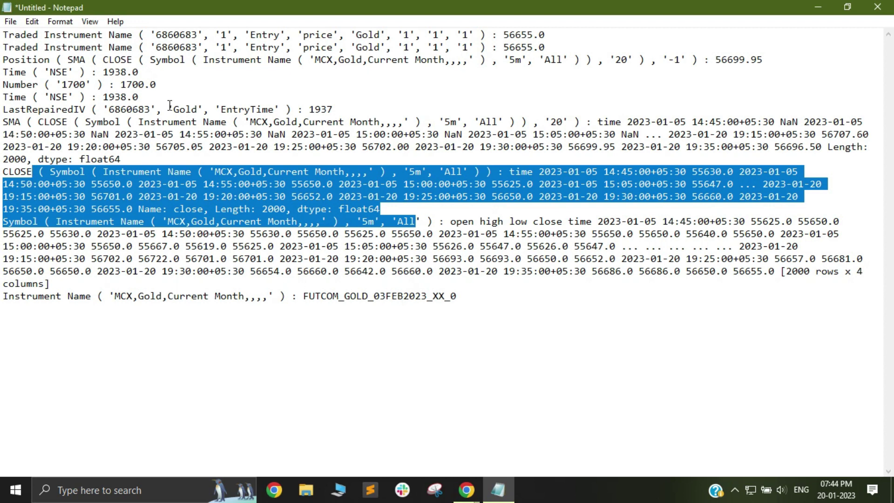
click(383, 111)
key(Return)
key(Return)
key(Return)
key(Return)
key(Return)
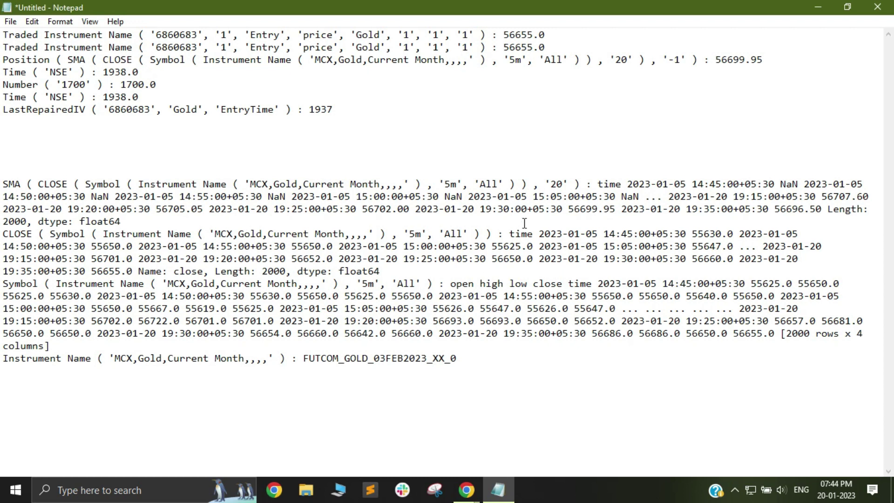
Add a blank line after the Position line to separate it from the Time and Number lines
drag(3, 184, 116, 221)
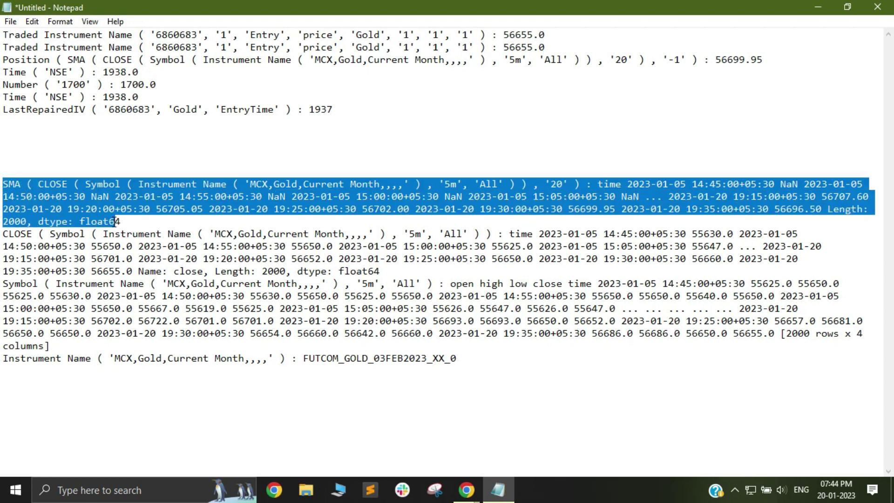
click(66, 142)
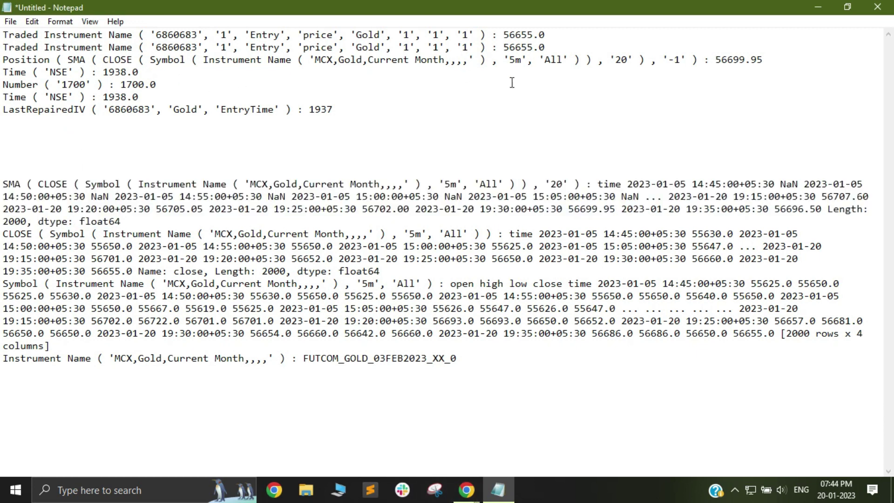
click(800, 52)
click(803, 58)
key(Return)
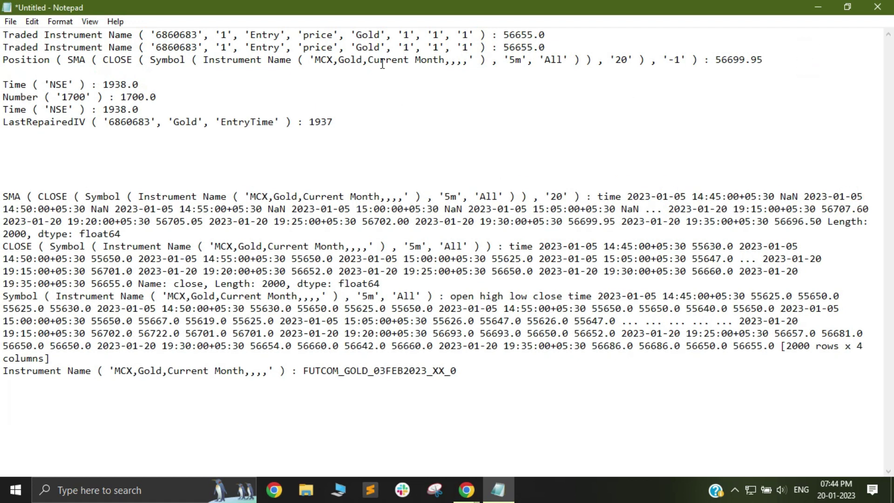
Compare the second Repair Once AND group in Chrome with the Time, Number and LastRepairedIV values in Notepad
mouse_move(467, 490)
click(523, 433)
scroll(514, 333, down, 5)
key(ctrl+plus)
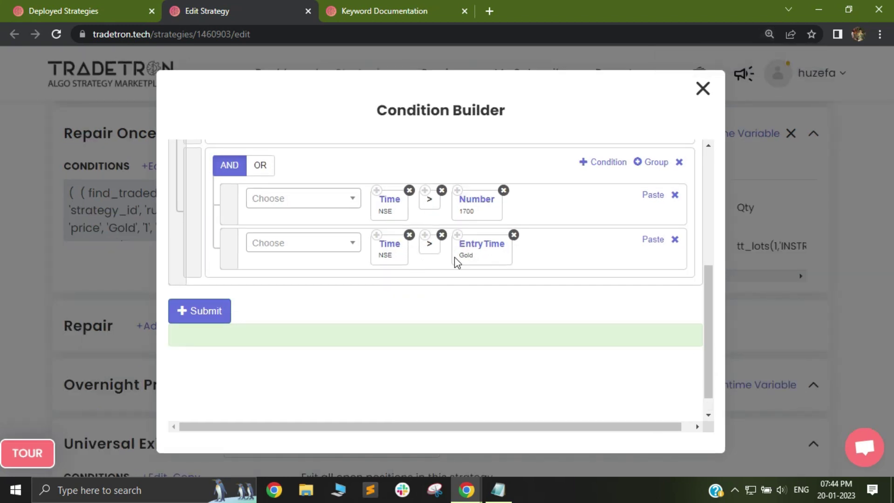
key(alt+Tab)
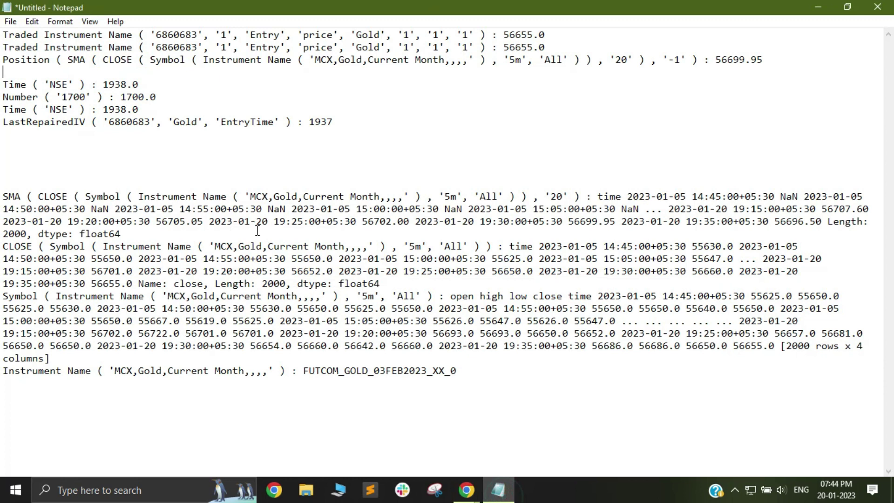
drag(32, 85, 143, 84)
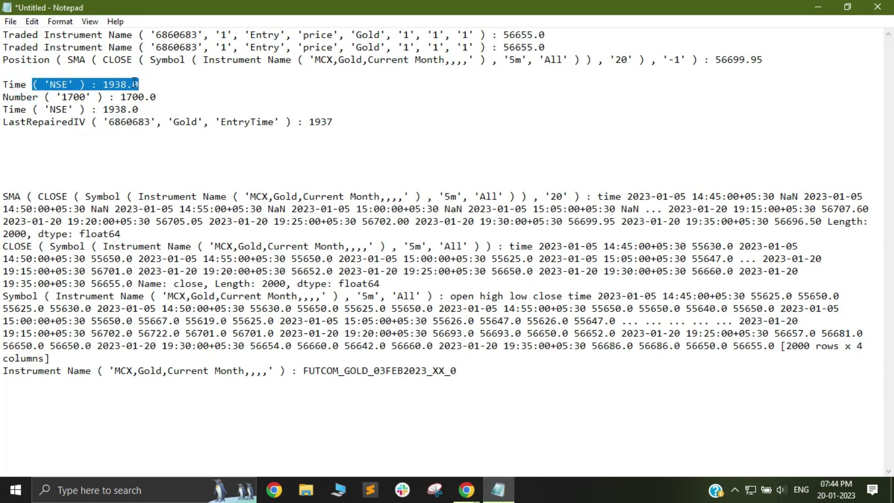
drag(43, 122, 309, 125)
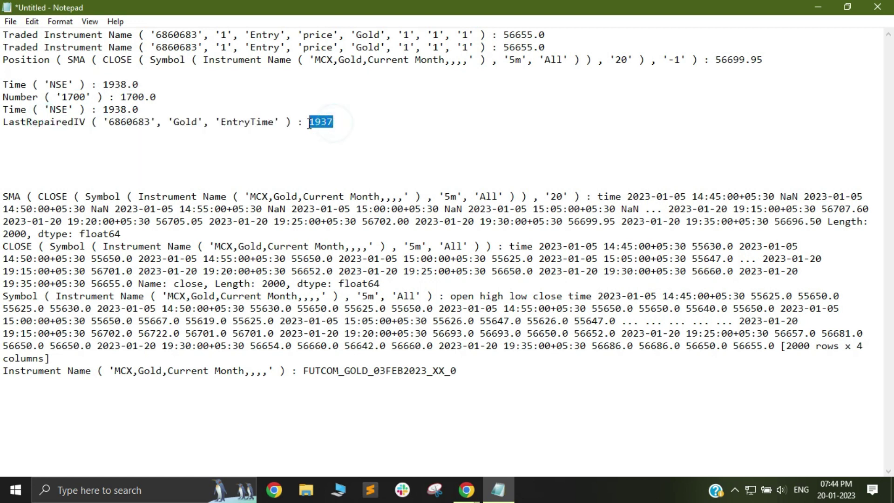
drag(108, 85, 132, 86)
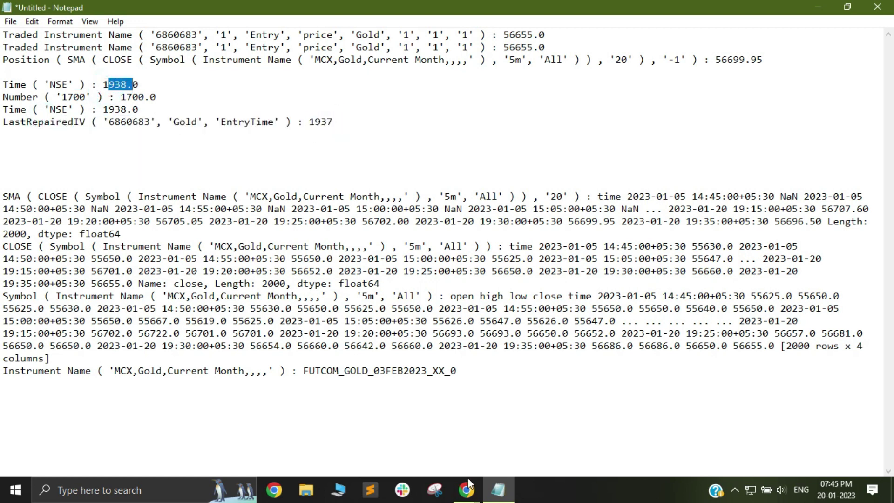
mouse_move(468, 485)
click(505, 438)
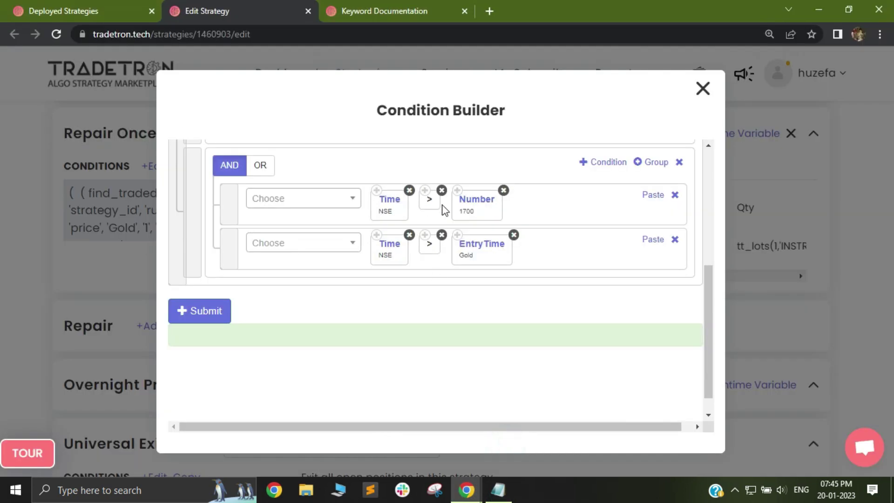
drag(224, 205, 236, 261)
click(498, 490)
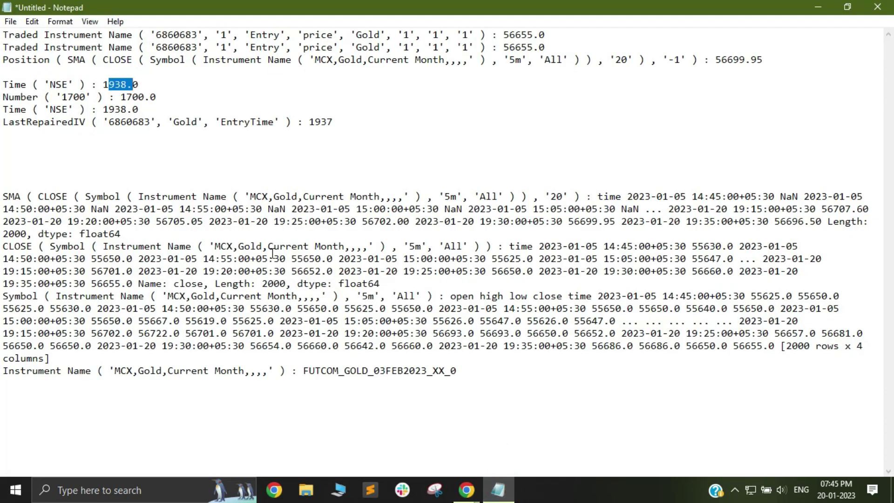
Examine the Symbol output in Notepad, including the rows and columns note at its end
click(135, 231)
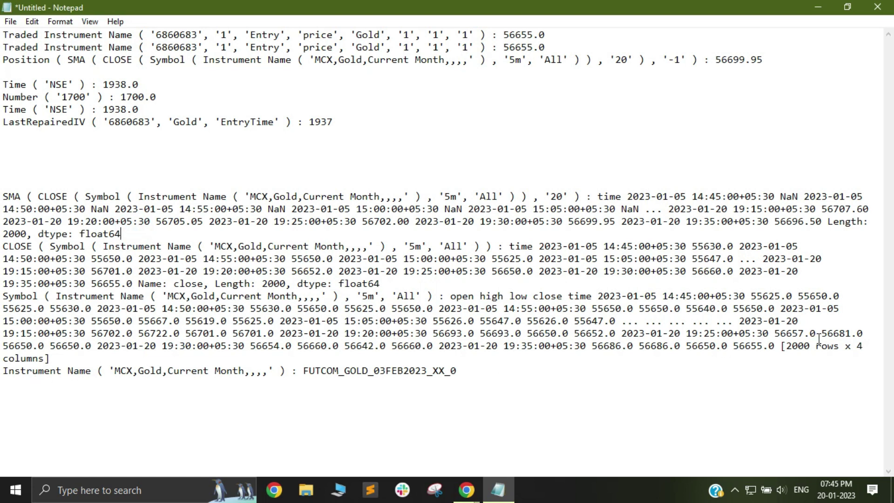
key(ctrl+minus)
key(ctrl+minus)
drag(754, 253, 647, 251)
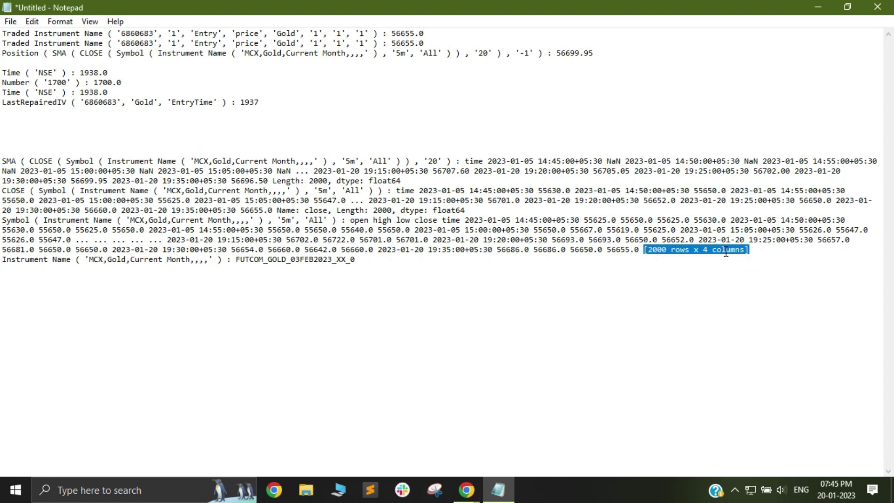
drag(752, 250, 658, 253)
drag(768, 251, 5, 221)
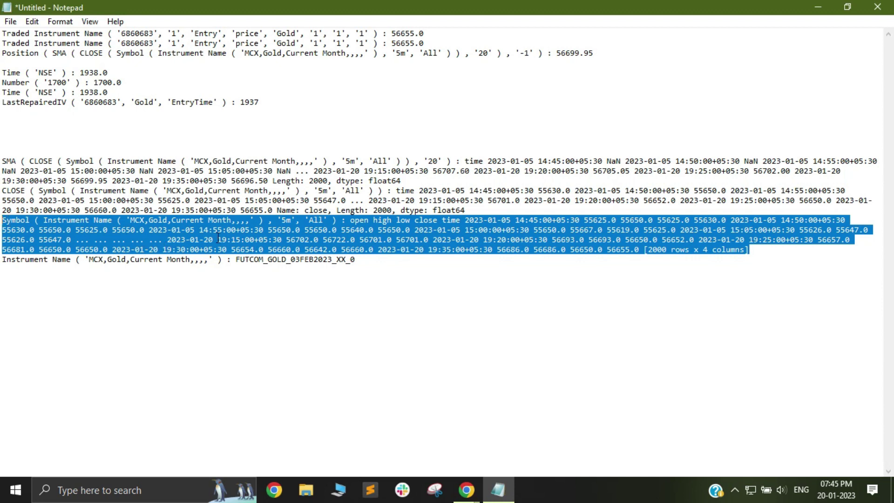
scroll(443, 248, up, 3)
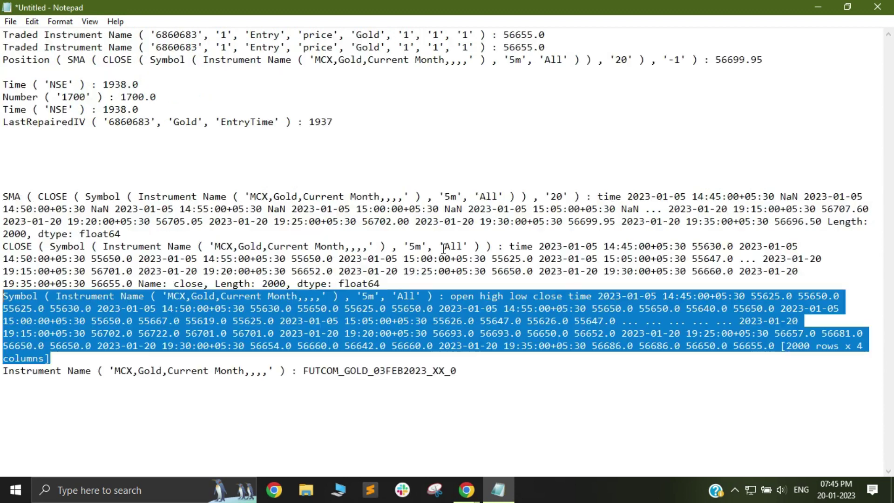
click(432, 296)
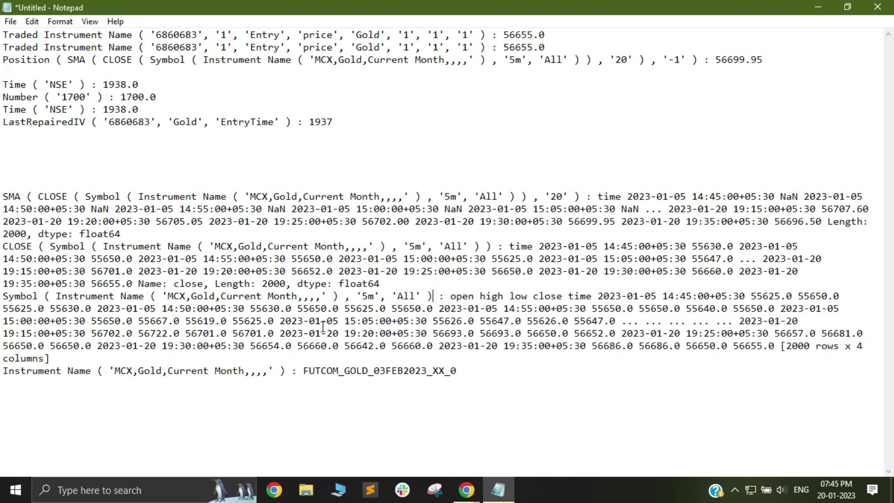
Delete the SMA and CLOSE output blocks above the Symbol output, along with one blank line
drag(393, 285, 6, 183)
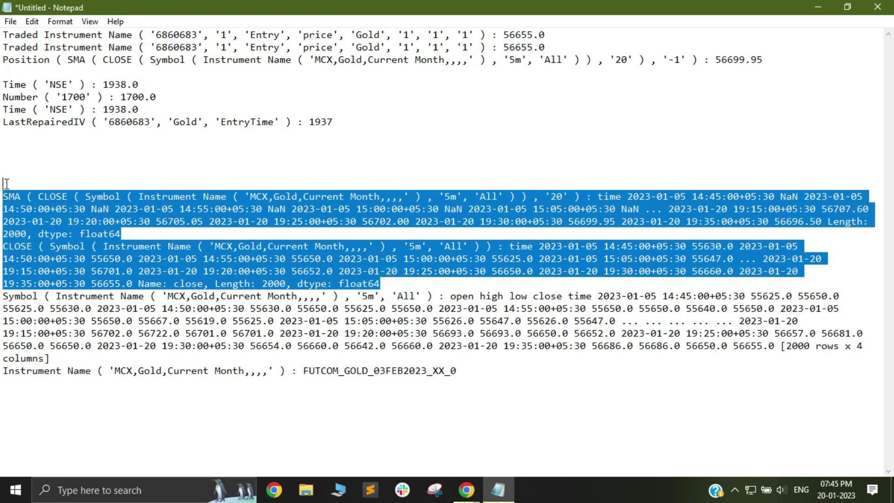
key(BackSpace)
key(BackSpace)
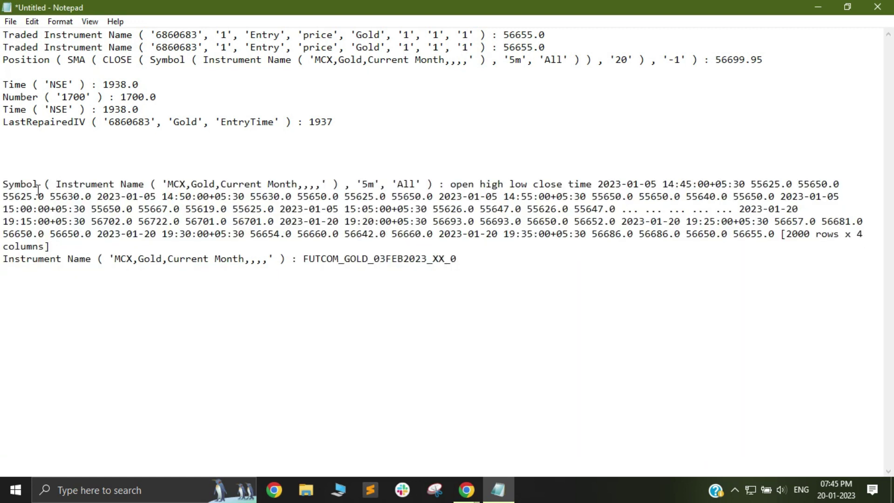
Put the Symbol output's "open high low close time" header on its own line, with a blank line above and below it
drag(6, 184, 422, 186)
click(451, 185)
key(Return)
key(Return)
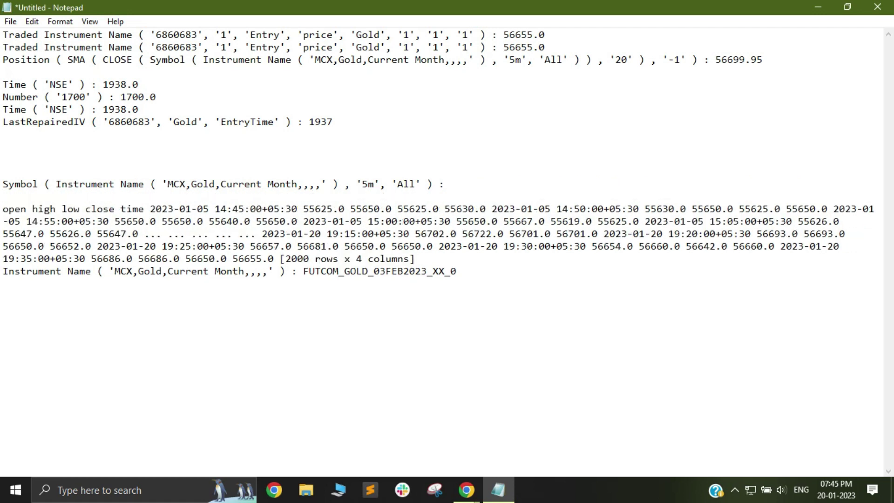
click(151, 206)
key(Return)
key(Return)
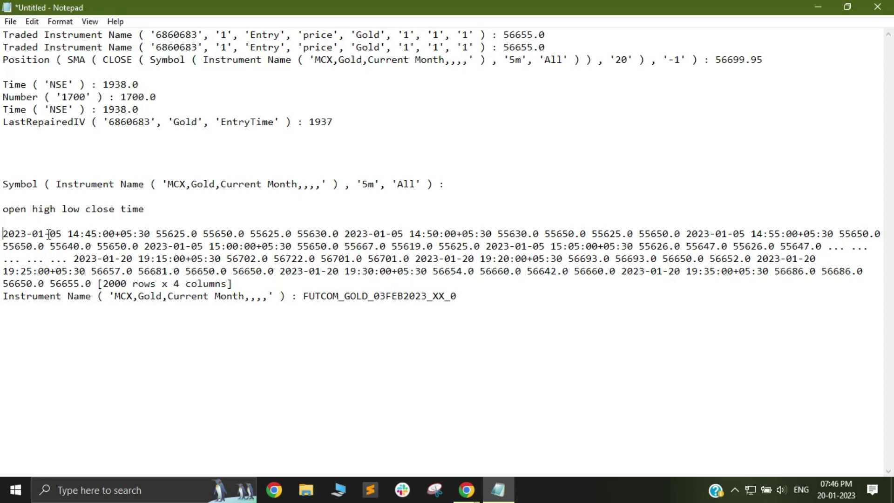
Start a new line before each 2023-01-05 candle from 14:50 to 15:05 in the Symbol output
drag(3, 234, 98, 233)
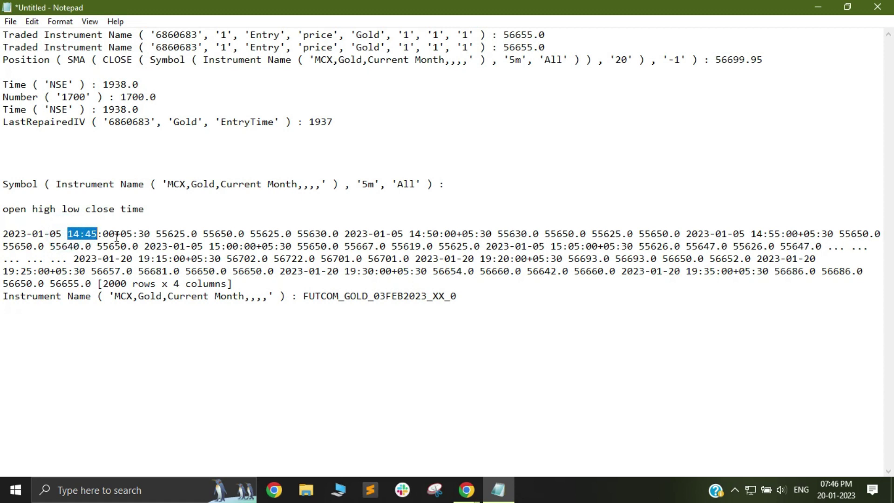
drag(155, 234, 340, 236)
click(341, 235)
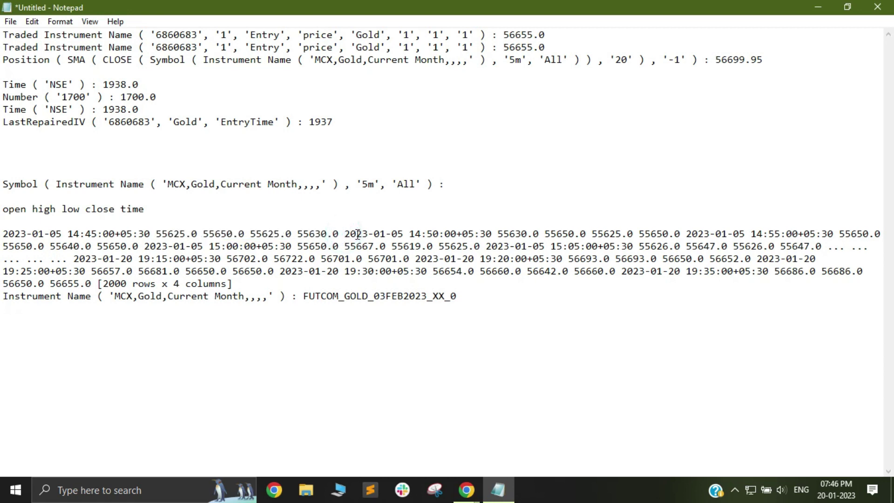
key(Return)
click(344, 246)
key(Return)
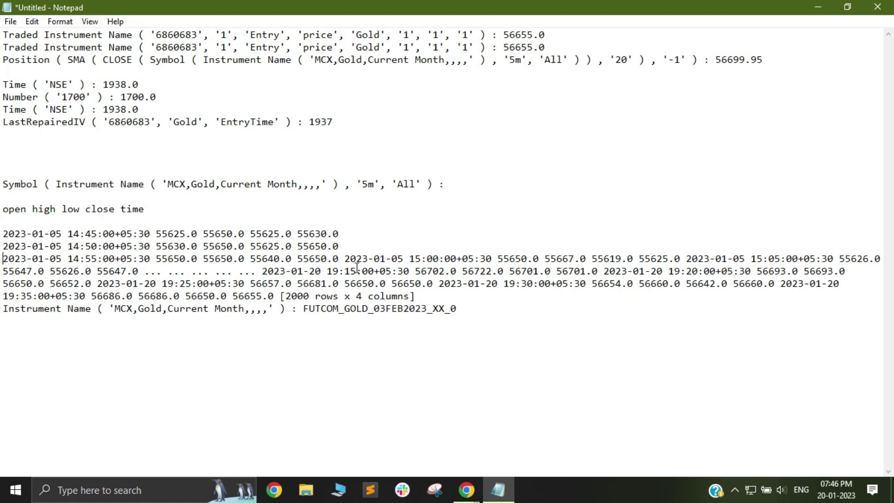
click(344, 259)
key(Return)
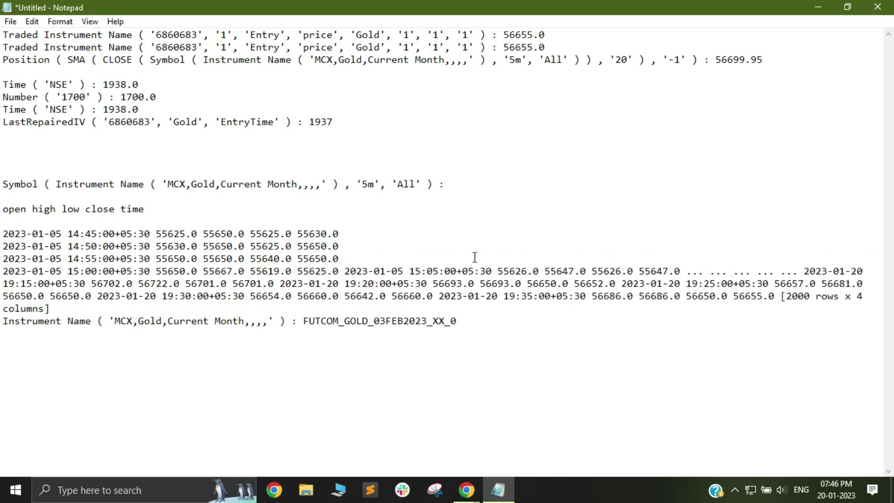
click(343, 271)
key(Return)
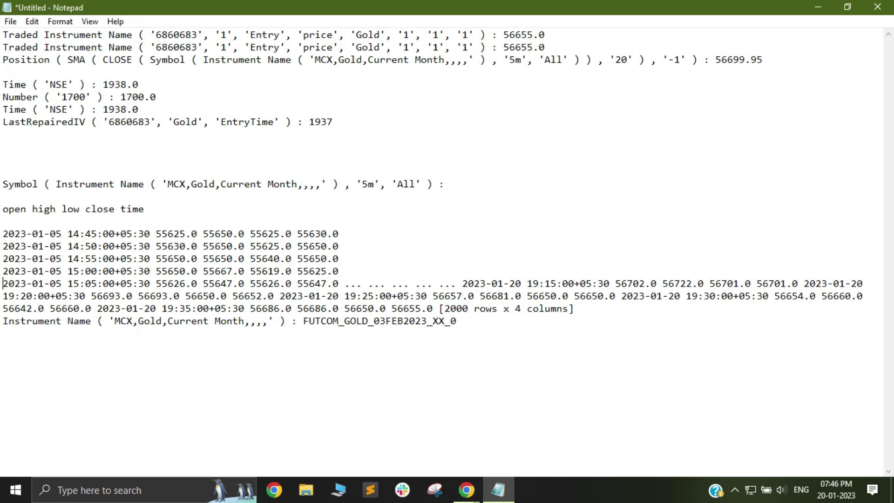
Start a new line before each 2023-01-20 candle from 19:15 to 19:35 and before the rows and columns note
click(461, 284)
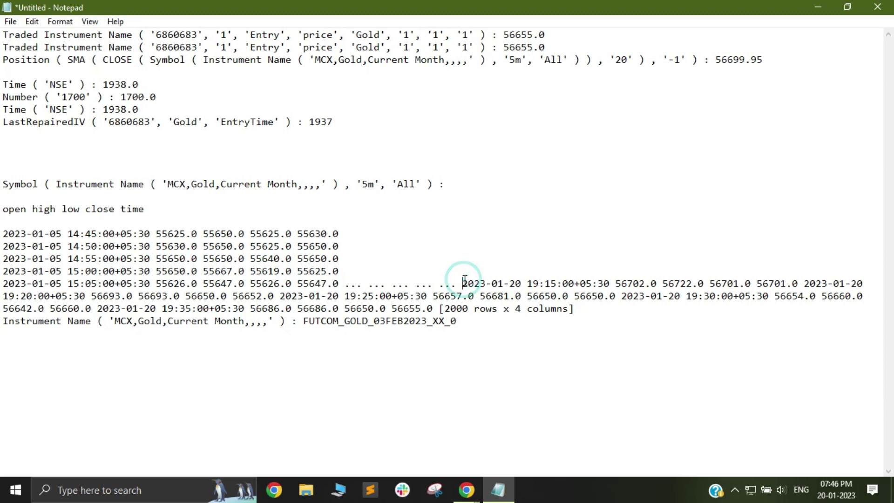
key(Return)
click(344, 296)
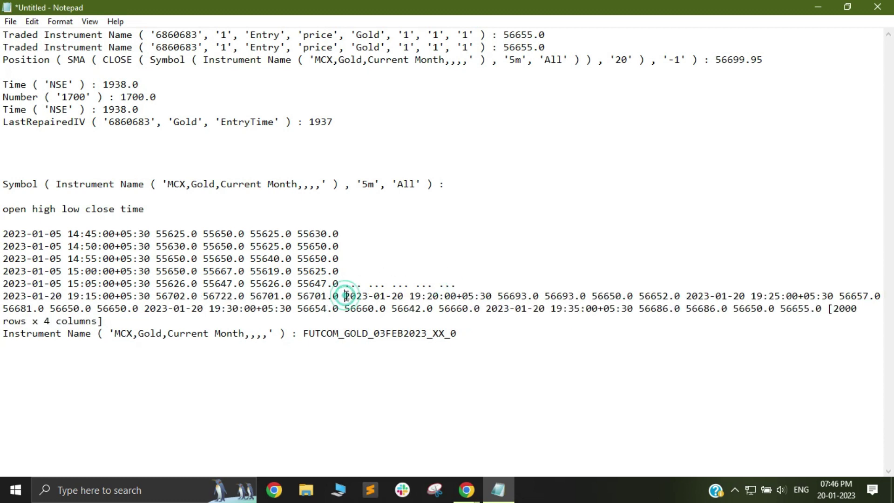
key(Return)
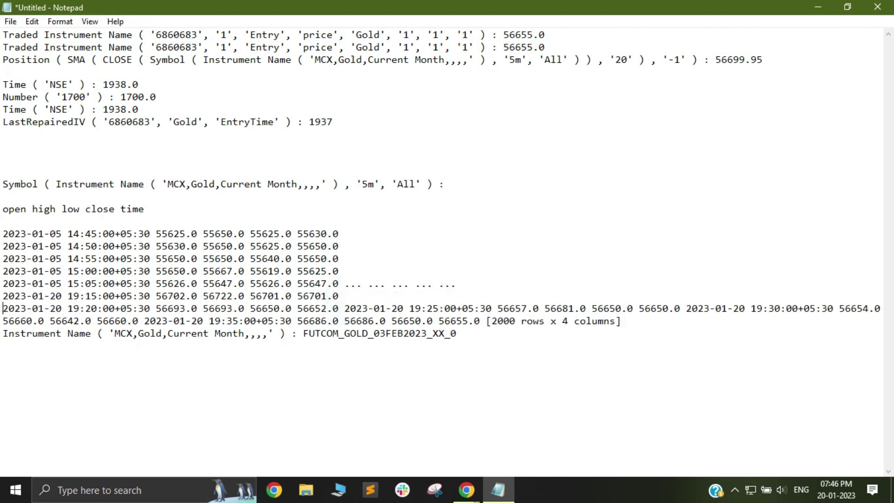
click(344, 308)
key(Return)
click(345, 321)
key(Return)
click(345, 333)
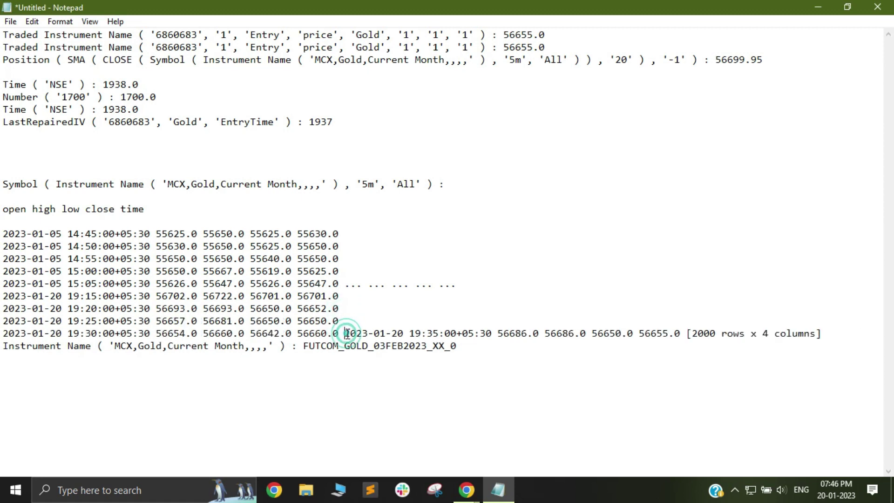
key(Return)
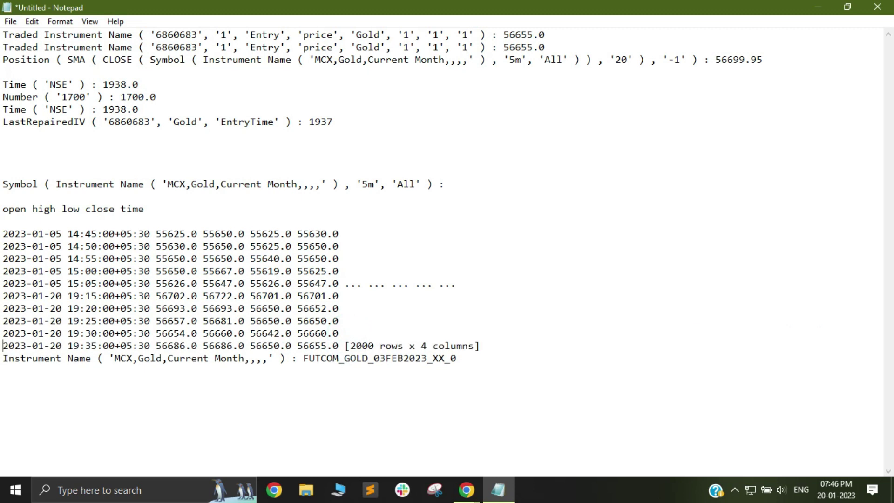
click(345, 346)
key(Return)
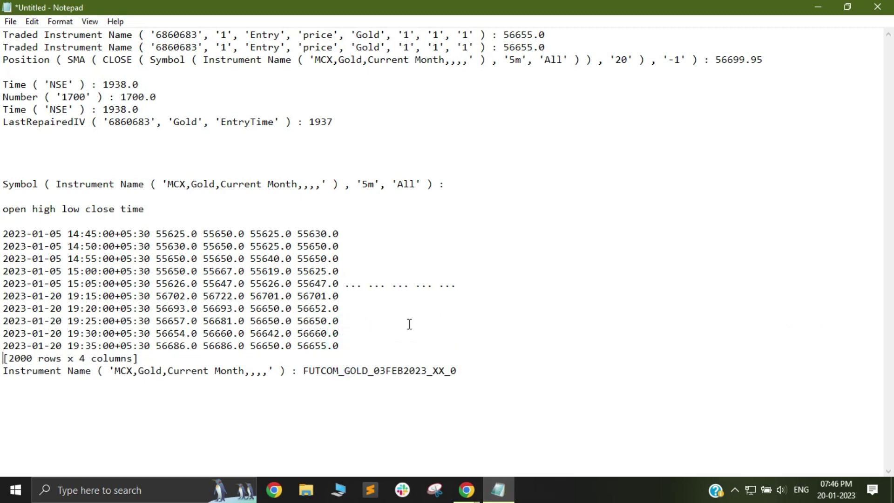
Examine the first candle's date and time, and the open, high, low and close names in the header line
mouse_move(6, 234)
mouse_down()
mouse_move(74, 234)
mouse_move(6, 236)
mouse_up()
click(15, 233)
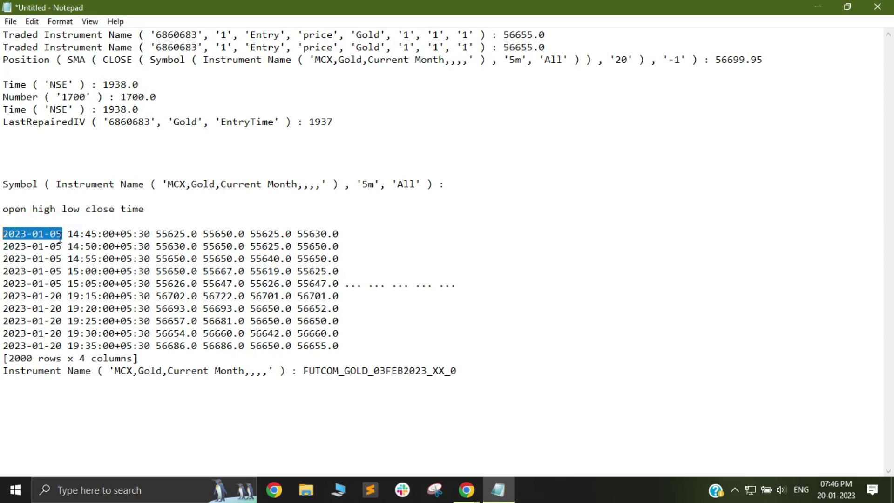
drag(63, 233, 152, 234)
click(156, 233)
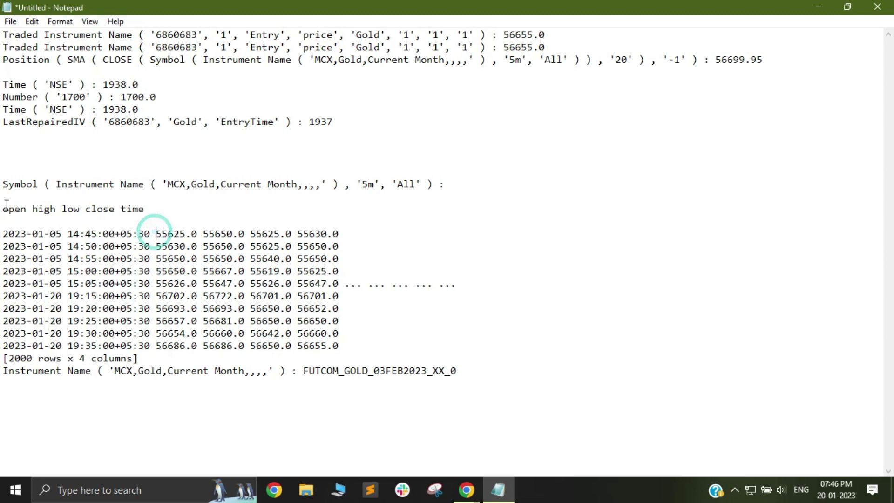
drag(4, 209, 39, 211)
double_click(39, 211)
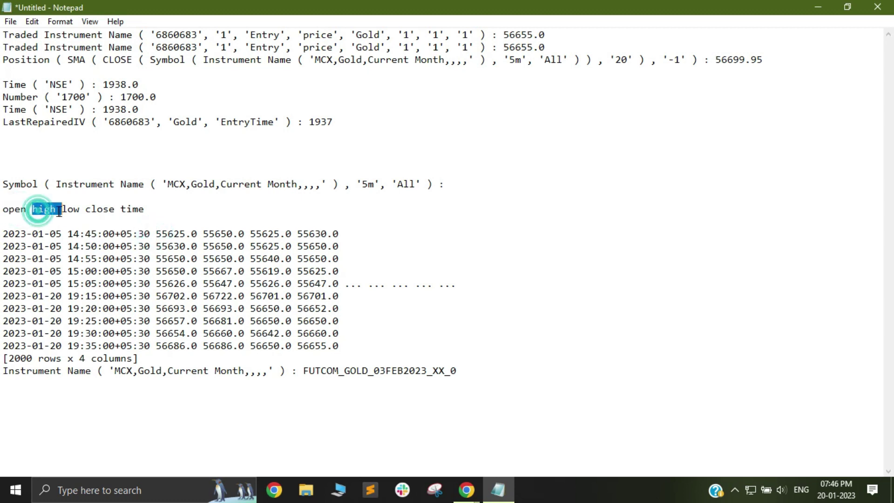
click(68, 210)
double_click(99, 209)
click(102, 209)
double_click(74, 209)
Examine the first candle's four price values and the candle rows below it
click(158, 233)
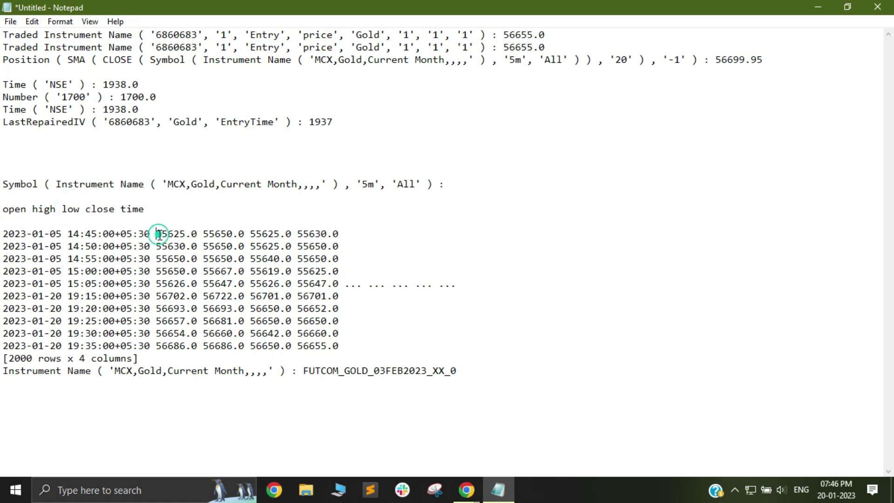
double_click(163, 233)
double_click(221, 233)
double_click(266, 233)
double_click(314, 233)
click(314, 233)
drag(364, 246, 89, 238)
click(264, 270)
drag(338, 320, 37, 247)
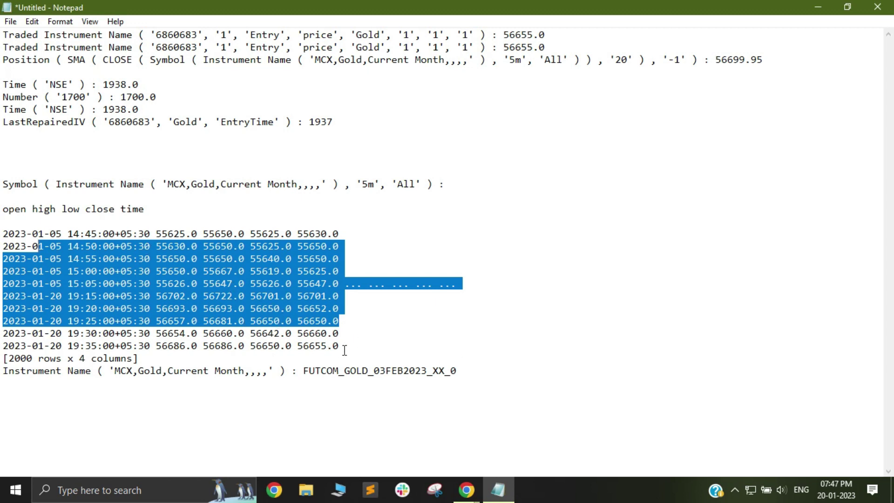
click(350, 324)
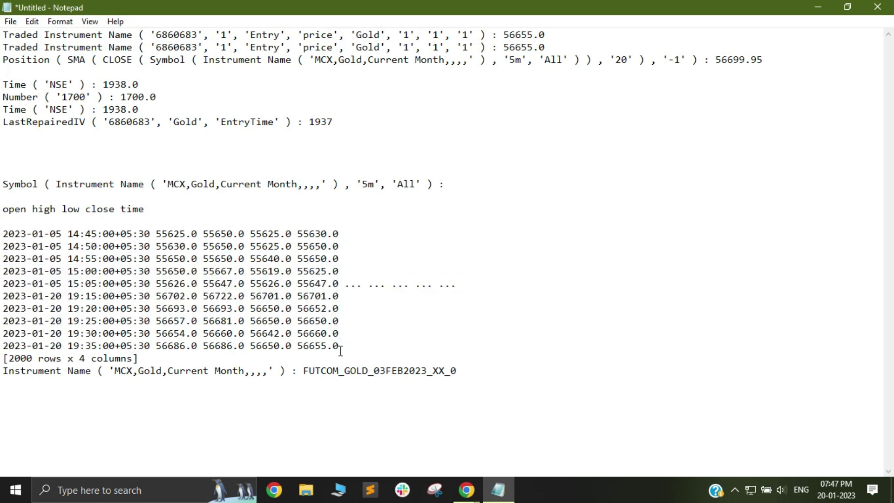
Delete the whole Symbol output block, from its heading through the rows and columns note, along with two blank lines above it
drag(163, 356, 6, 184)
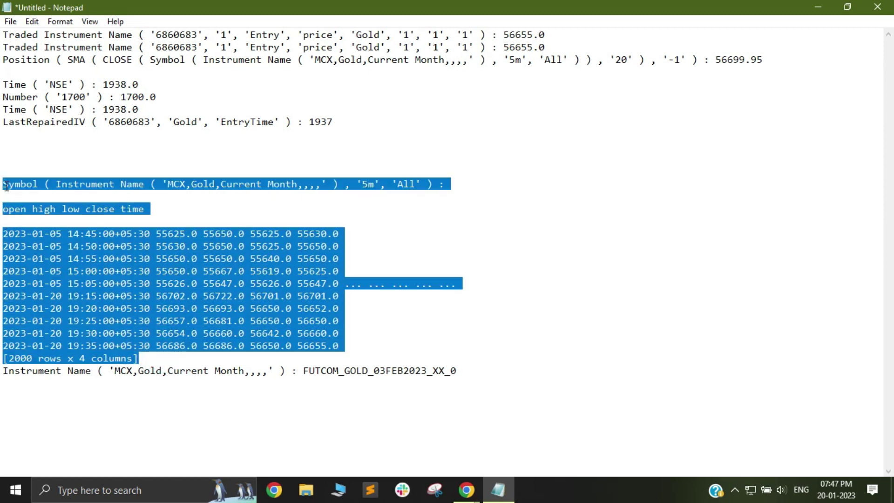
key(BackSpace)
key(BackSpace)
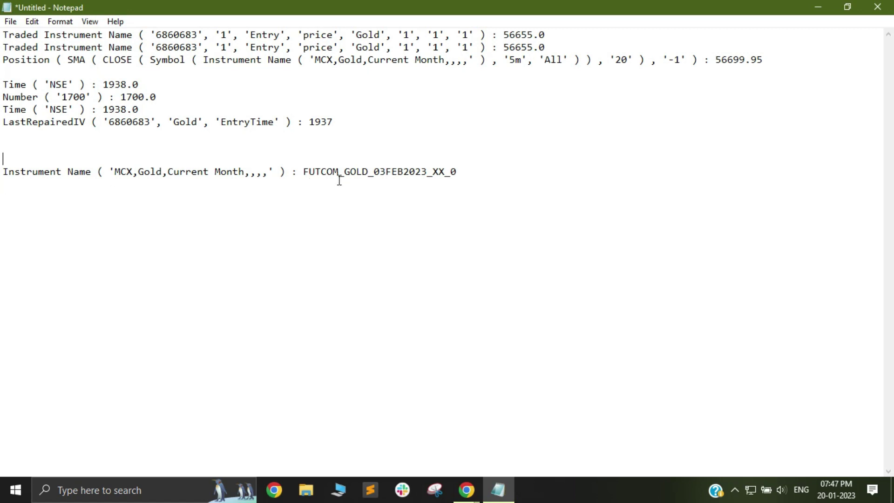
Examine the instrument returned on the Instrument Name line, and switch back to the Condition Builder in Chrome
click(303, 171)
drag(303, 171, 475, 172)
double_click(473, 172)
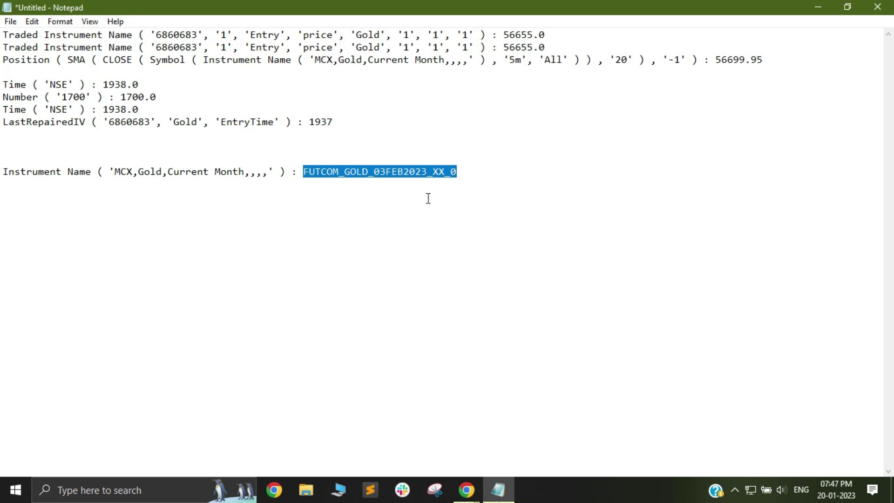
click(814, 5)
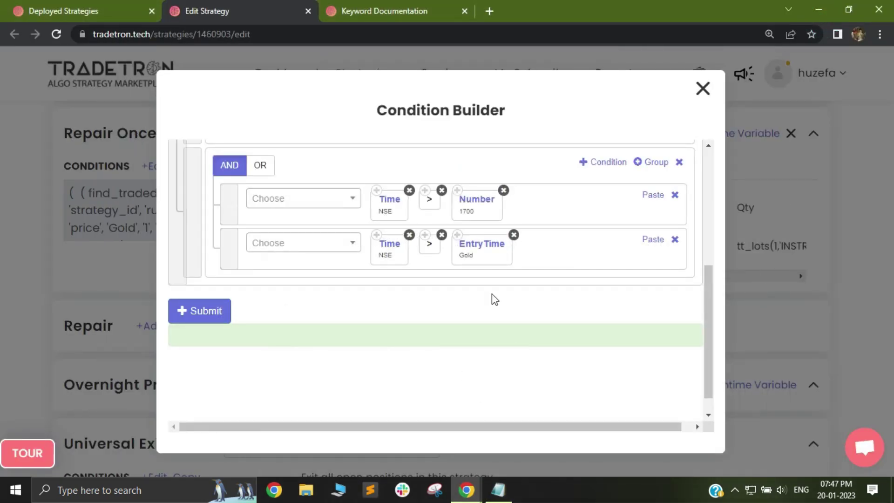